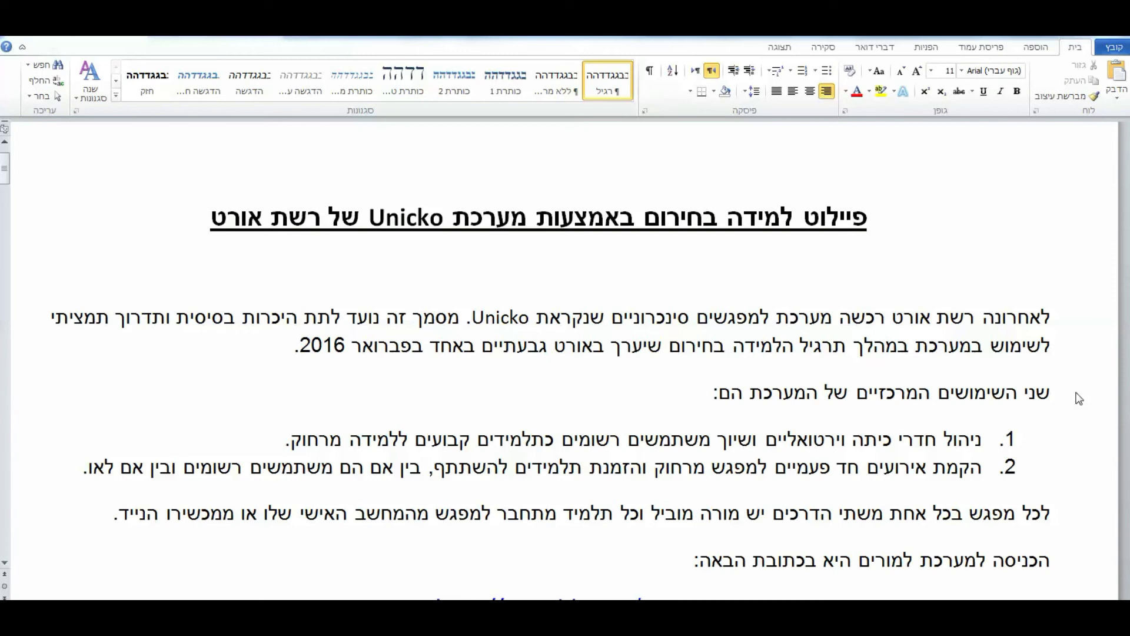
{"action": "left_click_drag", "start_coordinate": [5, 170], "coordinate": [7, 187]}
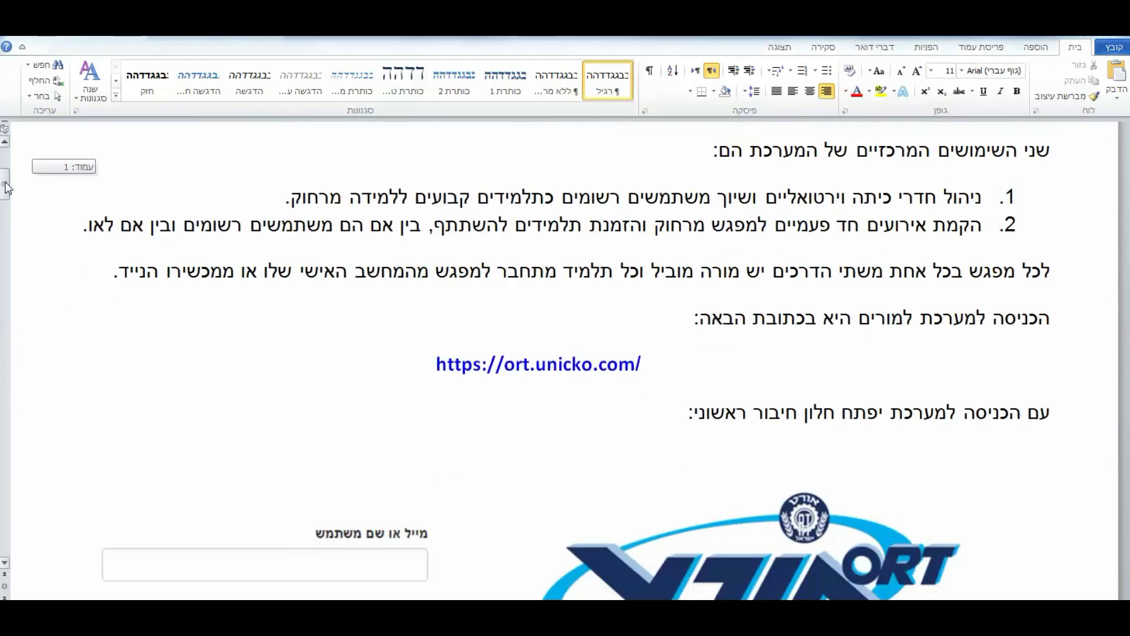
{"action": "left_click_drag", "start_coordinate": [435, 362], "coordinate": [642, 369]}
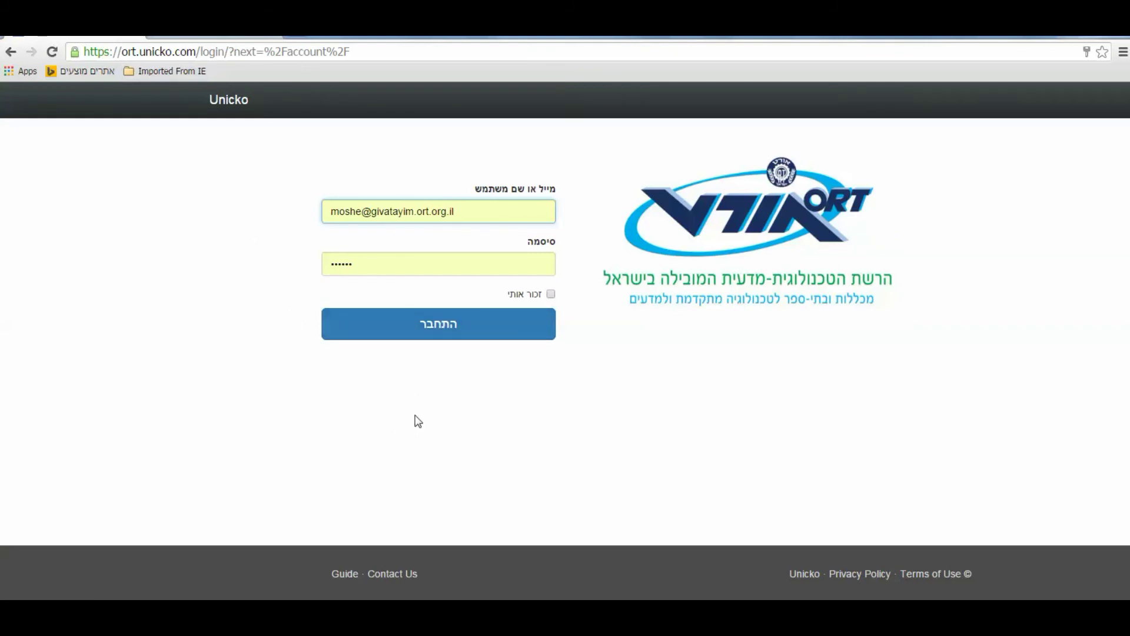
Sign in to the ORT Unicko account with the entered e-mail and password
{"action": "left_click", "coordinate": [444, 333]}
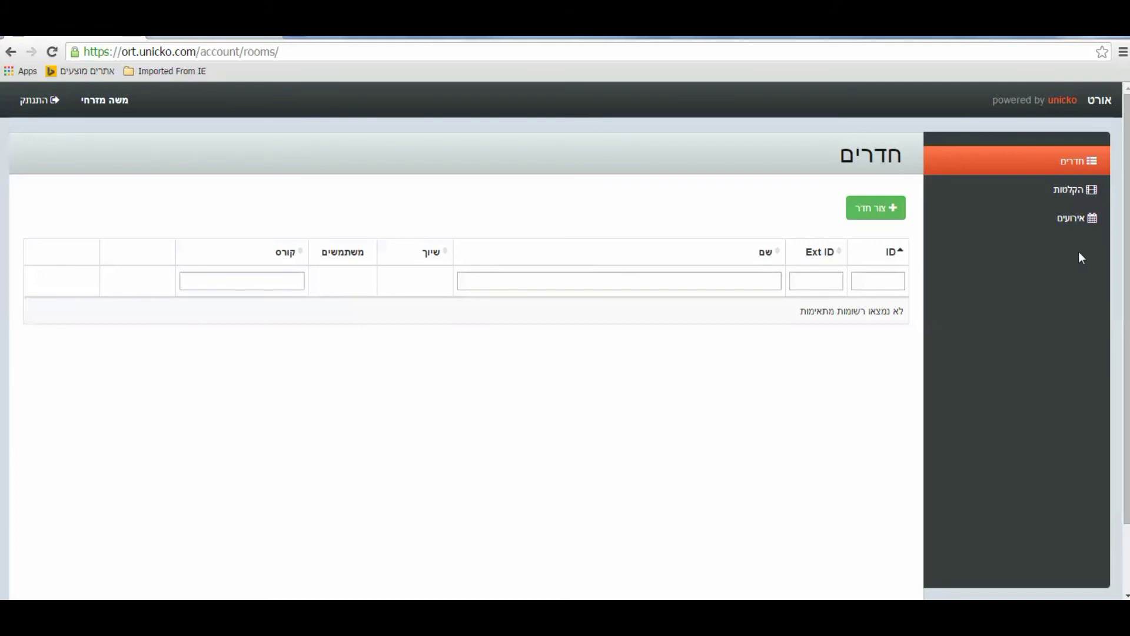
Go to the events list (אירועים) and start a new event (צור אירוע)
{"action": "left_click", "coordinate": [1071, 220]}
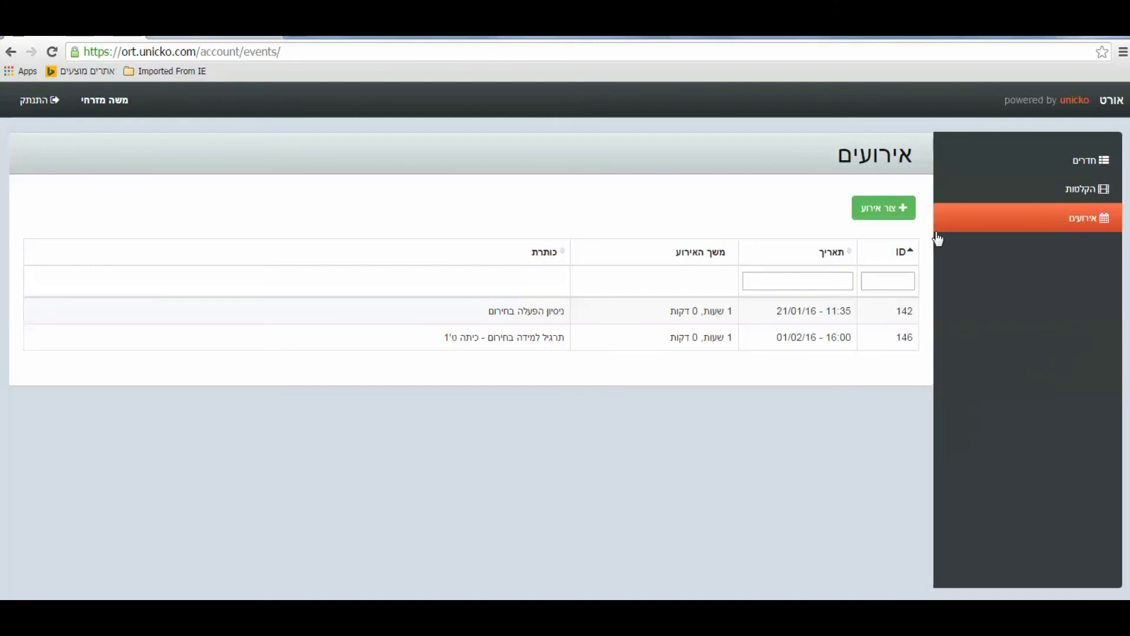
{"action": "left_click", "coordinate": [887, 210]}
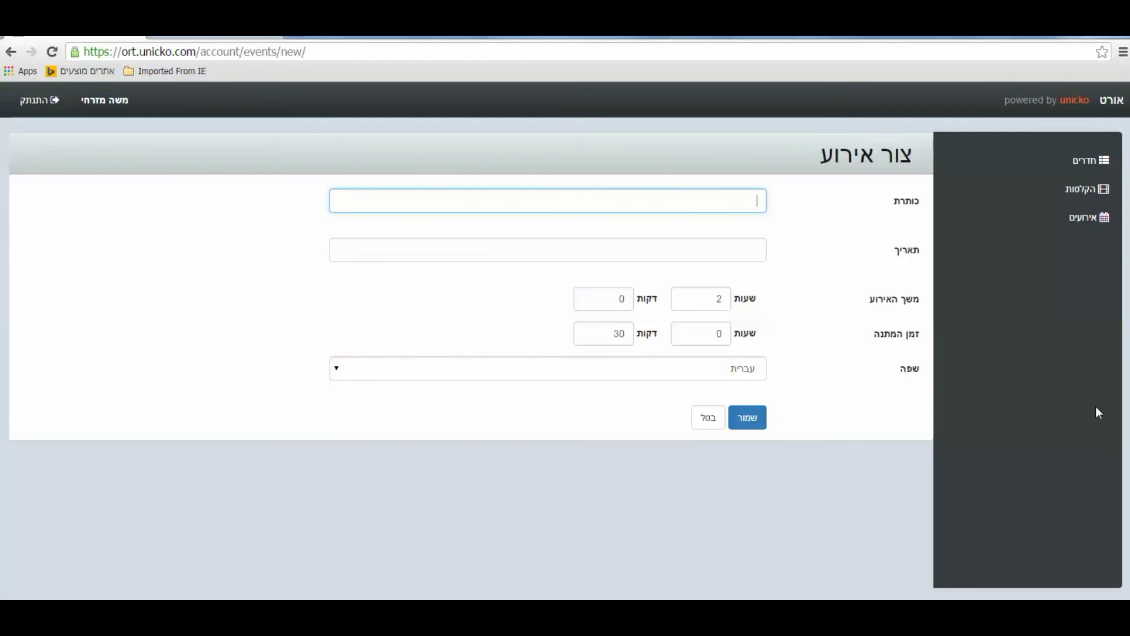
Paste the event title and set the start to 1 February 2016 at 16:00
{"action": "type", "text": "תרגיל למידה מרחוק - כיתה ט'1"}
{"action": "left_click", "coordinate": [695, 244]}
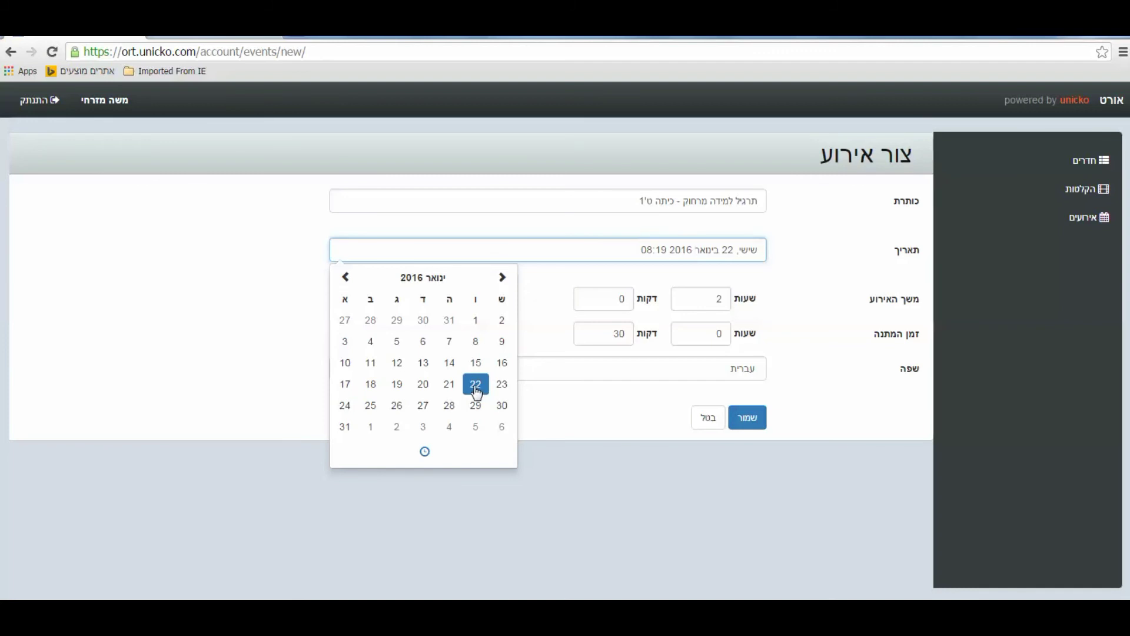
{"action": "left_click", "coordinate": [371, 433]}
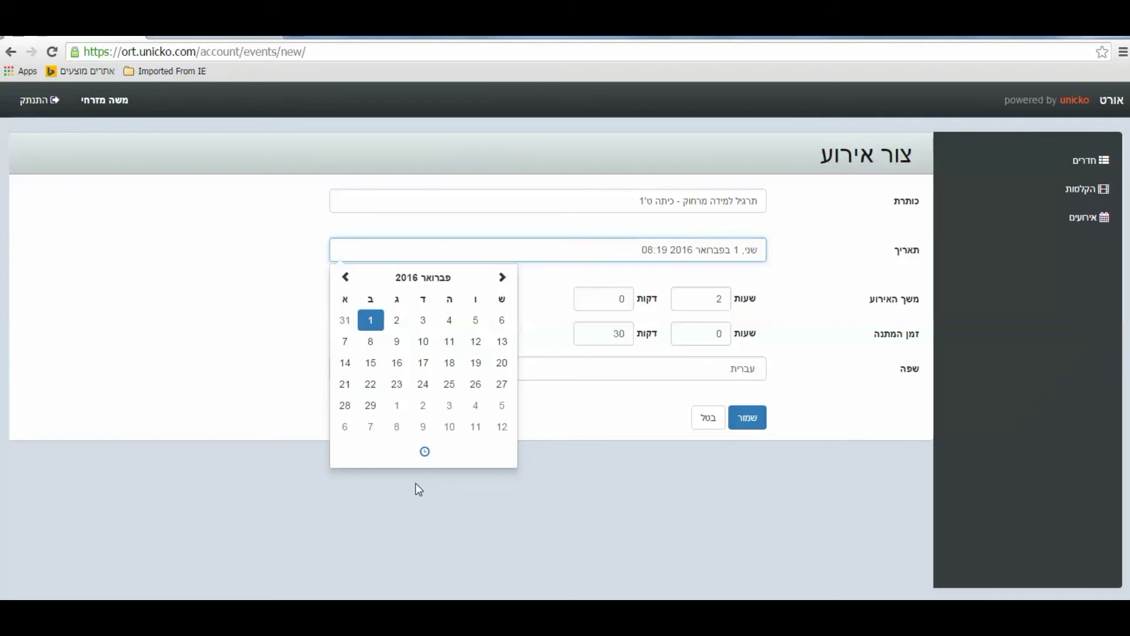
{"action": "left_click", "coordinate": [426, 454]}
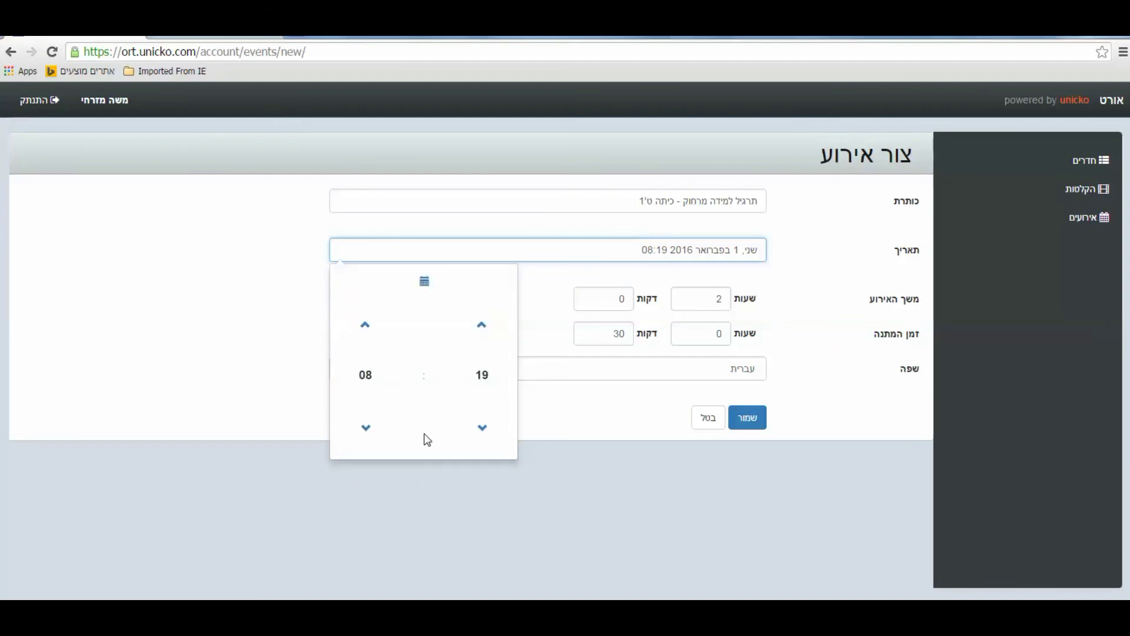
{"action": "left_click", "coordinate": [365, 326]}
{"action": "left_click", "coordinate": [366, 326]}
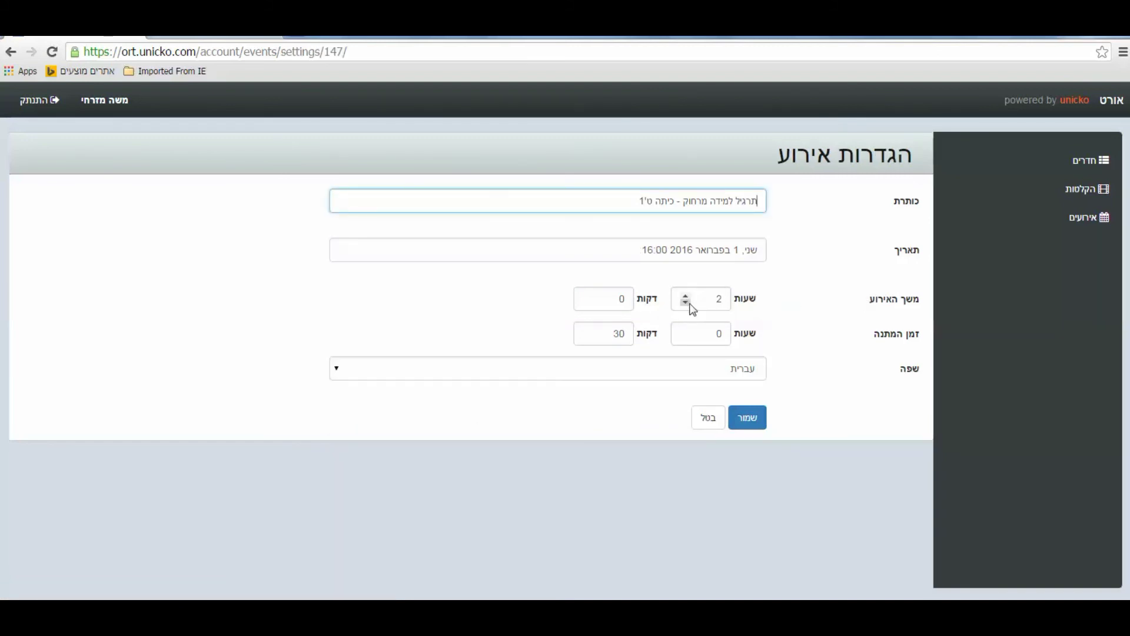
Set the duration to 0 hours 30 minutes and the waiting time to 15 minutes
{"action": "left_click", "coordinate": [686, 305]}
{"action": "left_click", "coordinate": [686, 305]}
{"action": "left_click", "coordinate": [577, 301]}
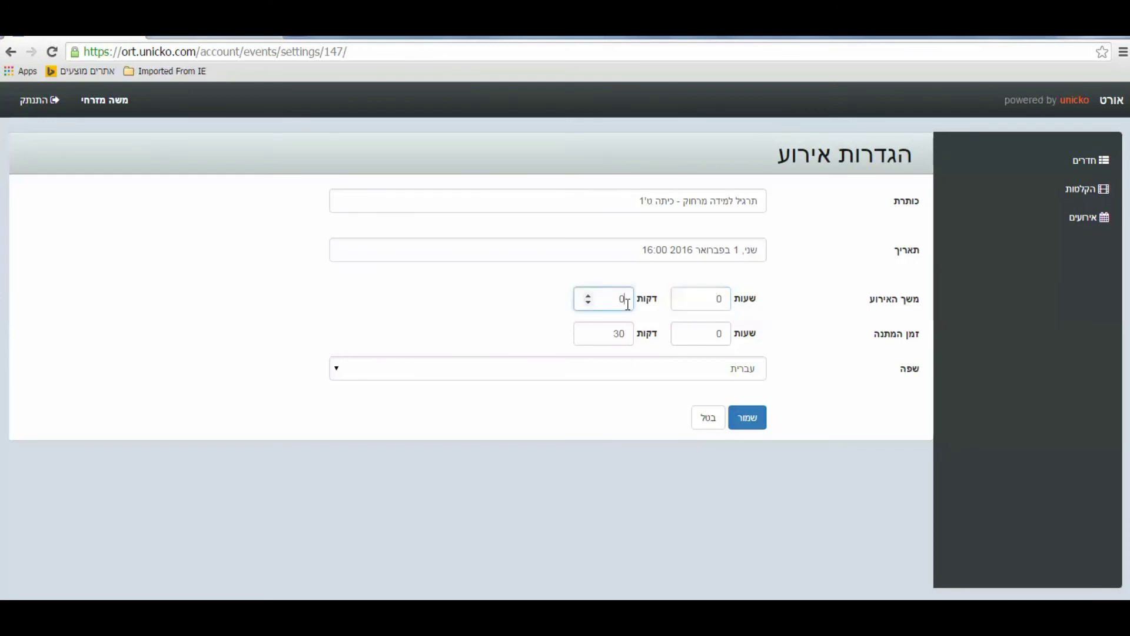
{"action": "left_click_drag", "start_coordinate": [577, 301], "coordinate": [633, 301]}
{"action": "type", "text": "30"}
{"action": "double_click", "coordinate": [615, 334]}
{"action": "type", "text": "15"}
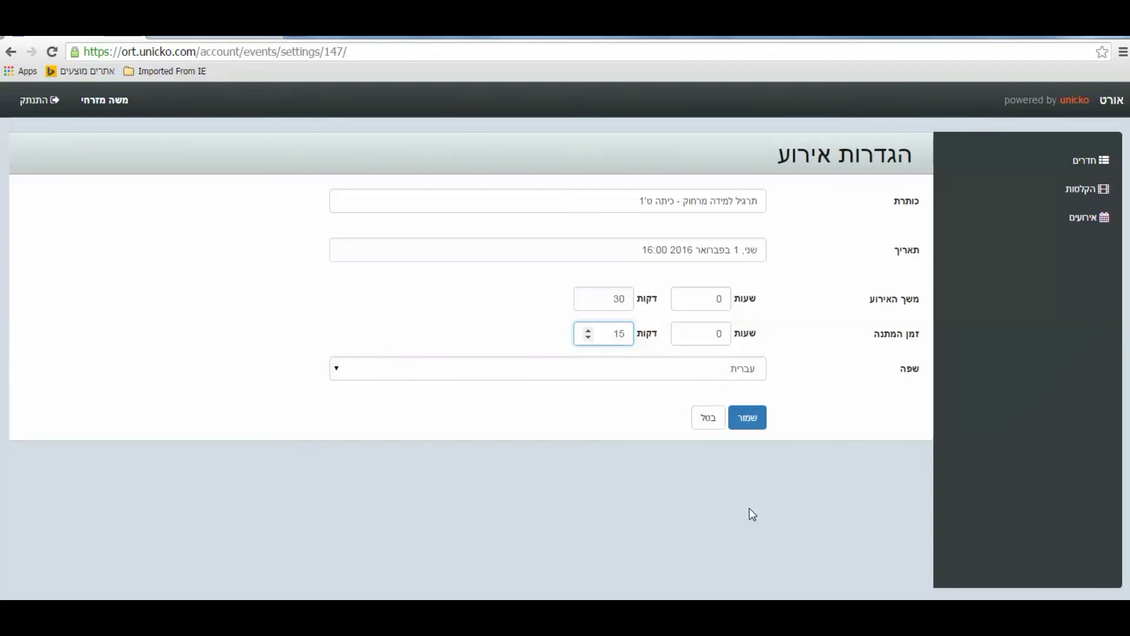
Save the event, copy its event link, and enter the event's room
{"action": "left_click", "coordinate": [748, 418]}
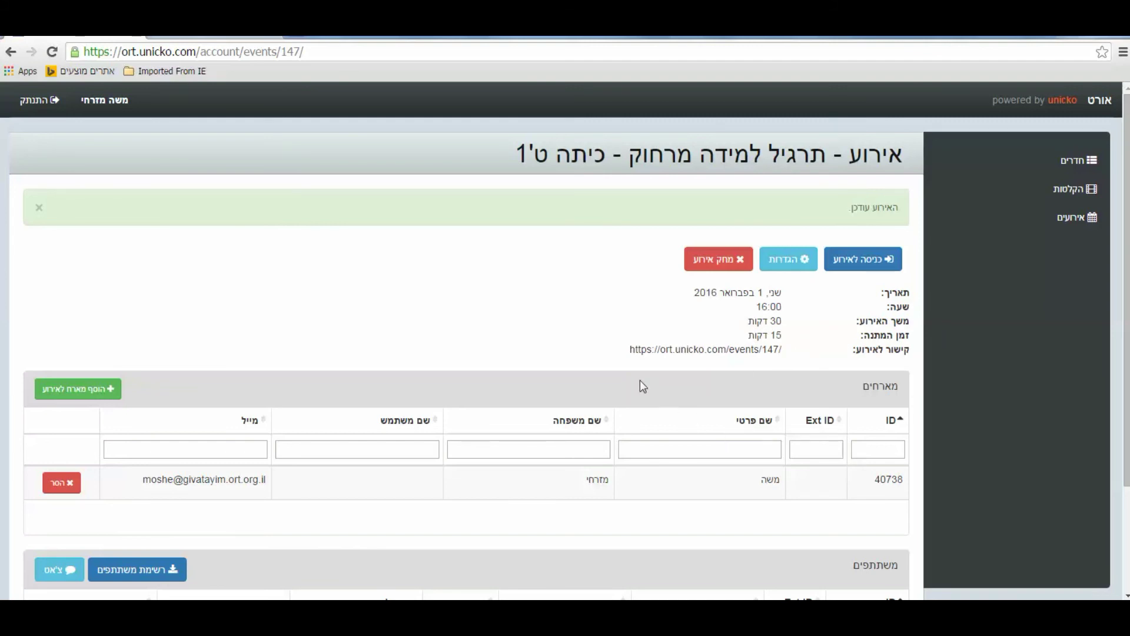
{"action": "left_click_drag", "start_coordinate": [632, 352], "coordinate": [783, 351]}
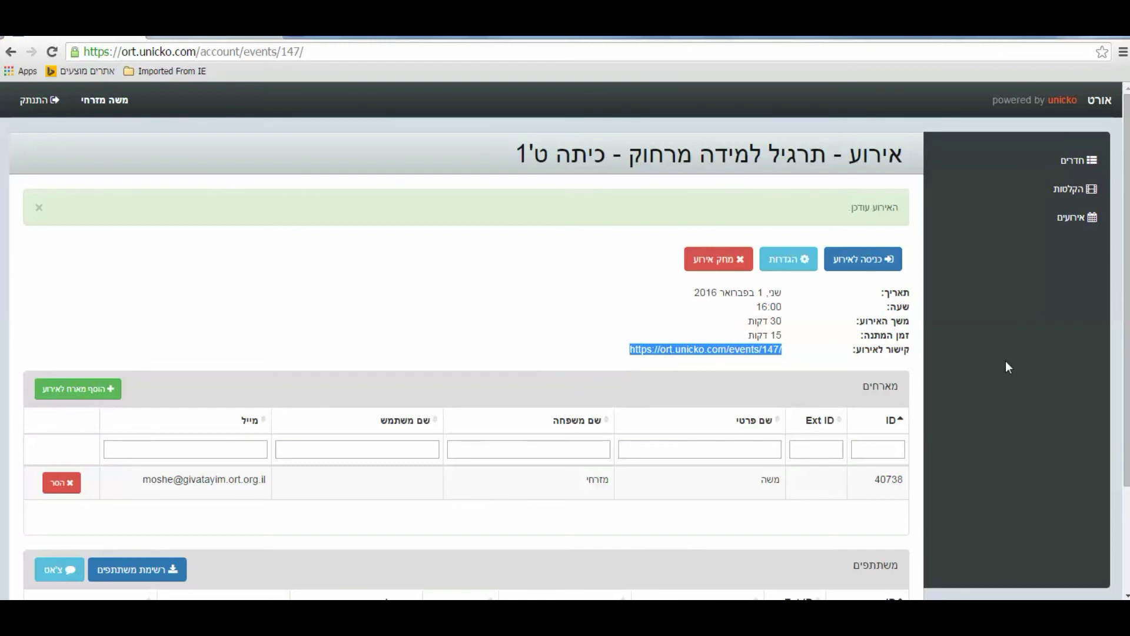
{"action": "left_click", "coordinate": [869, 264]}
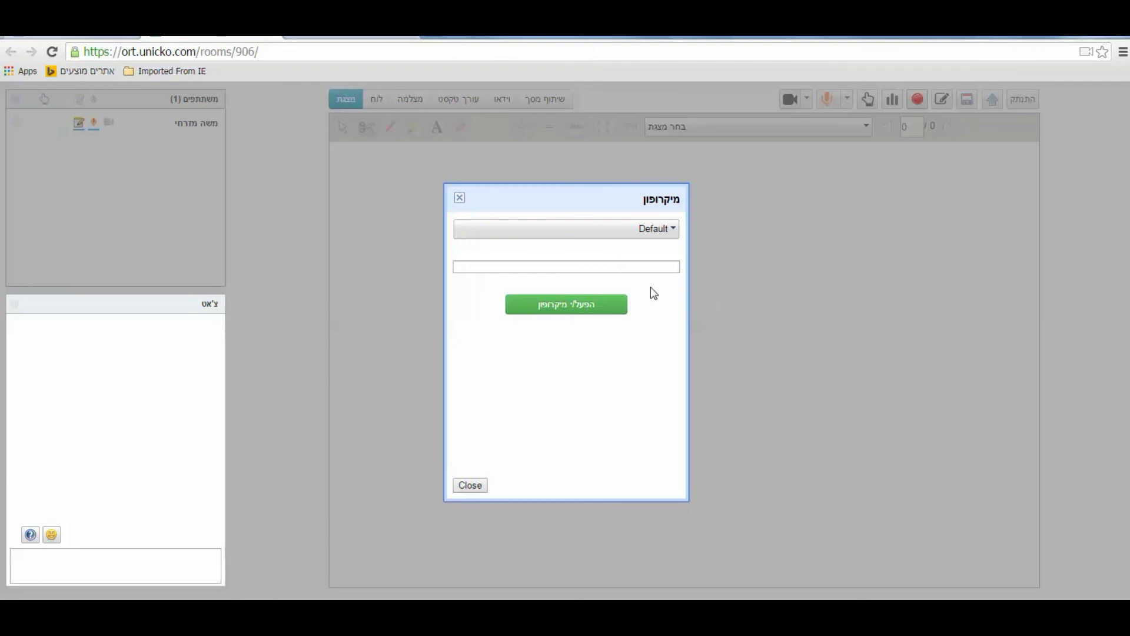
Switch on the microphone, close its settings, and return to the event details page
{"action": "left_click", "coordinate": [572, 312]}
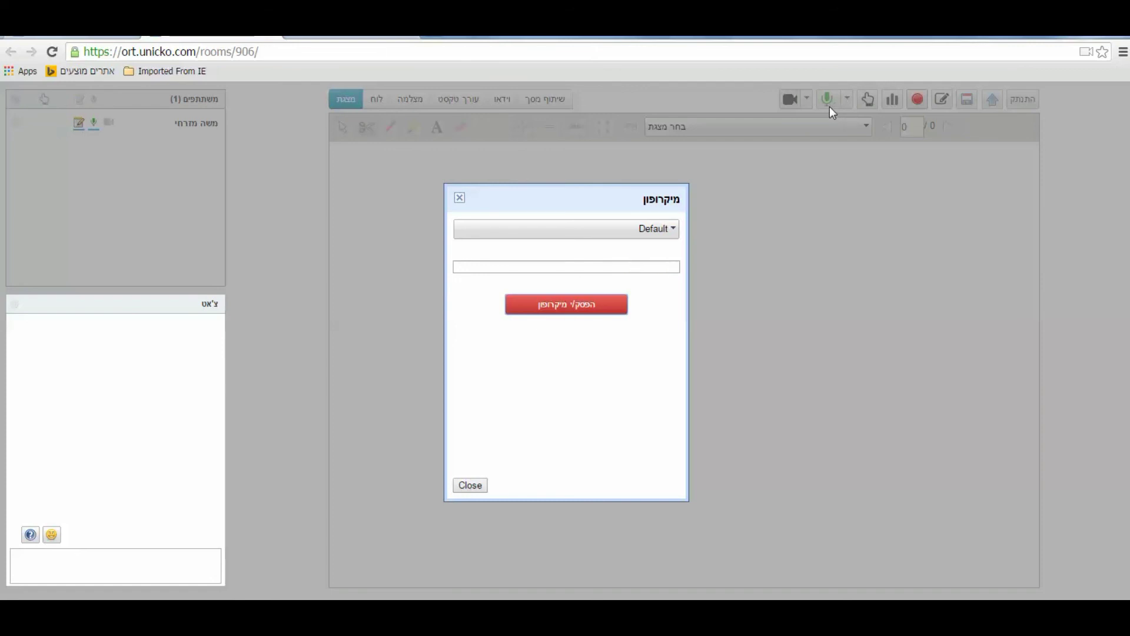
{"action": "left_click", "coordinate": [471, 486]}
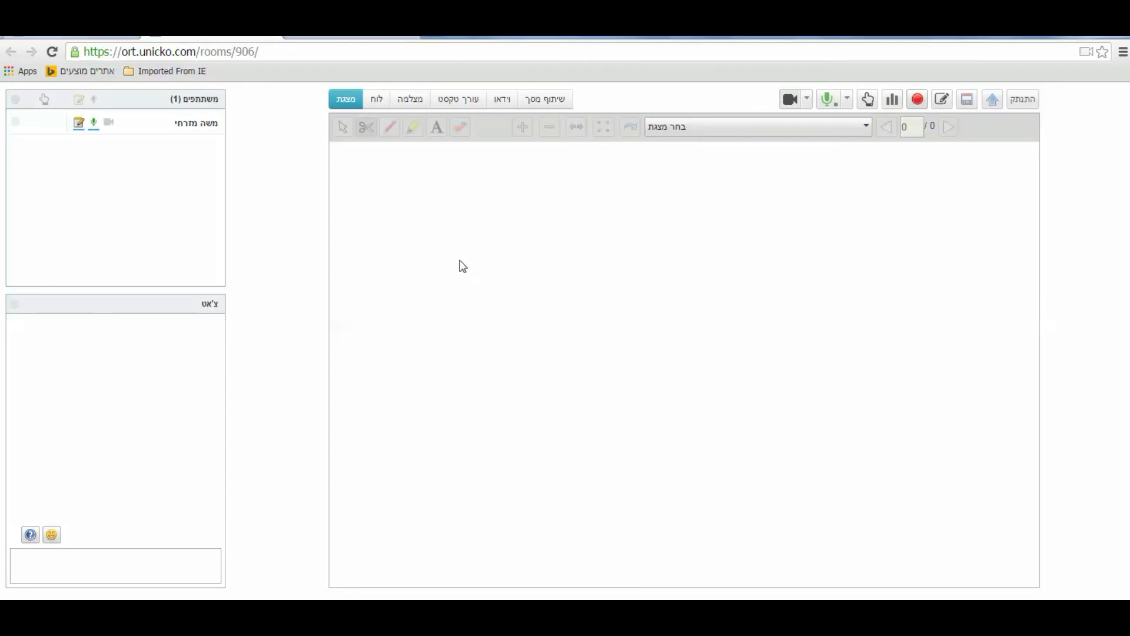
{"action": "left_click", "coordinate": [11, 52]}
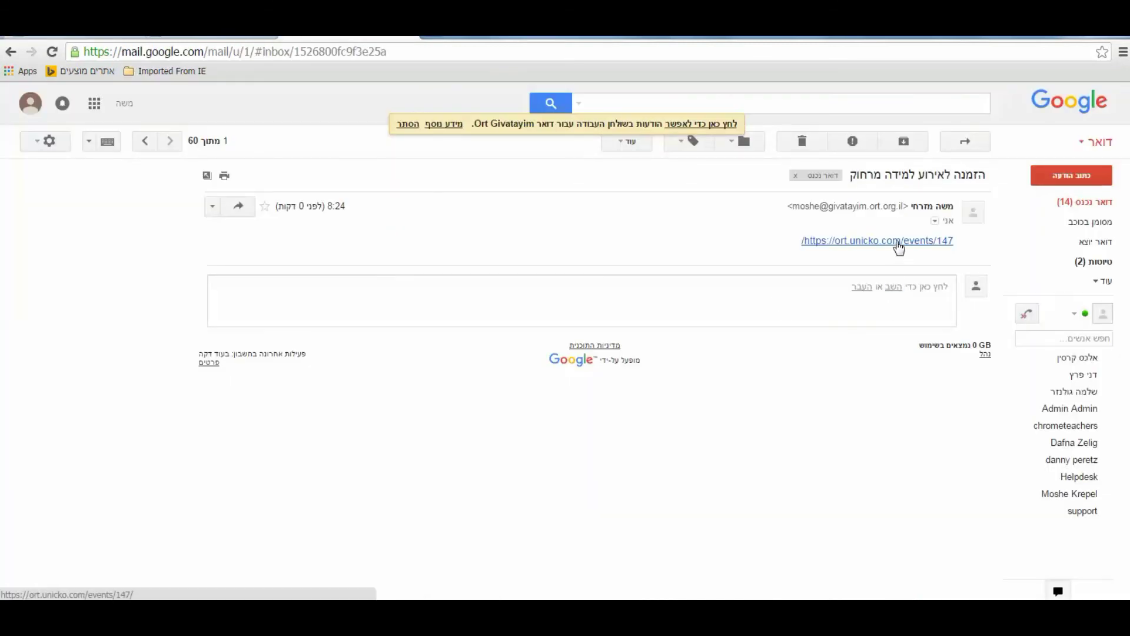
{"action": "left_click", "coordinate": [898, 241]}
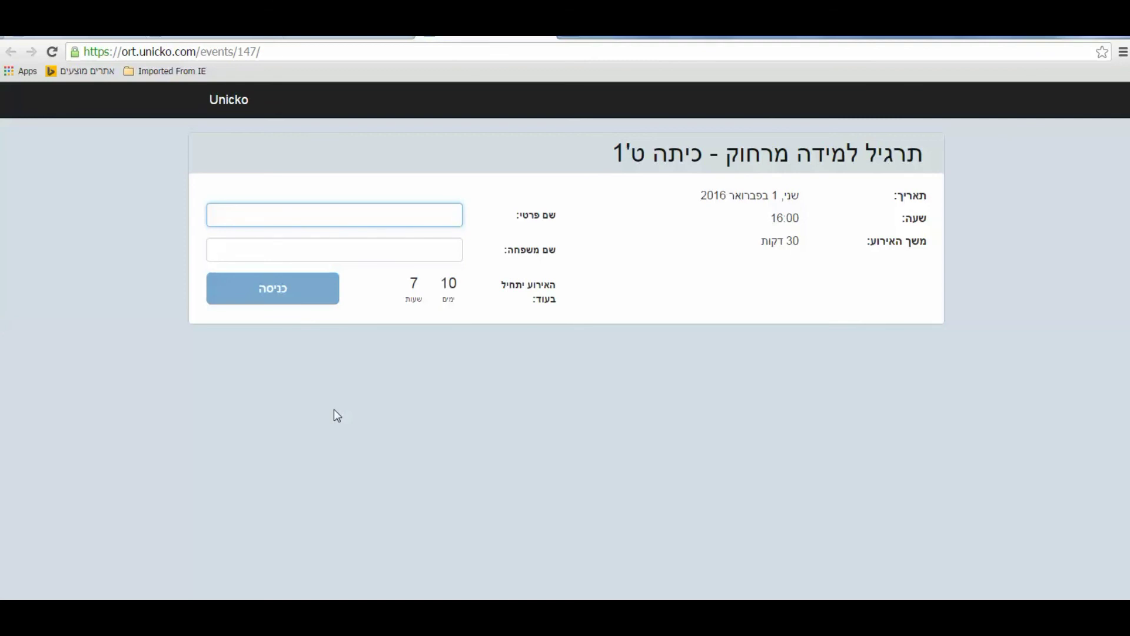
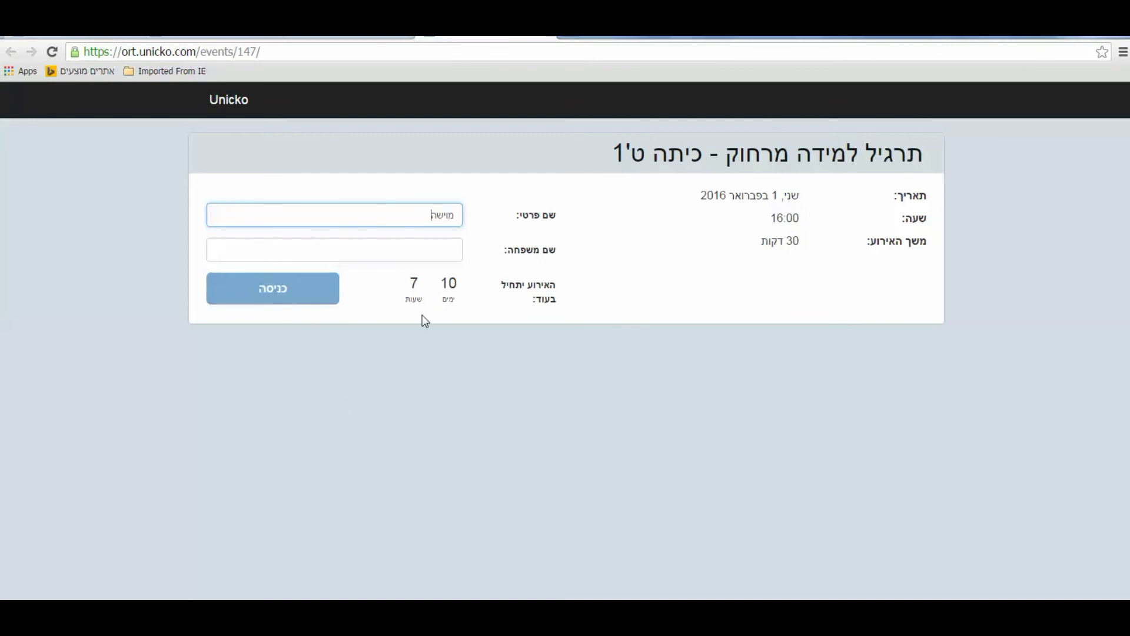
Enter the guest's first and last name on the event entry page
{"action": "left_click", "coordinate": [428, 249]}
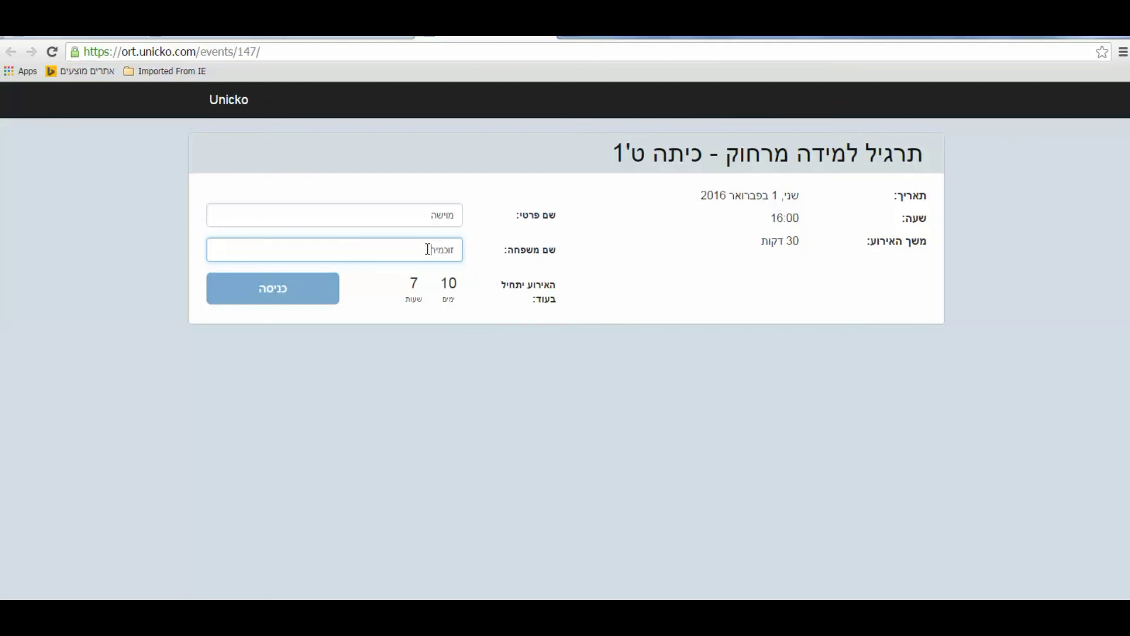
Try joining, dismiss the event-not-started notice, and return to the event management page
{"action": "left_click", "coordinate": [310, 298]}
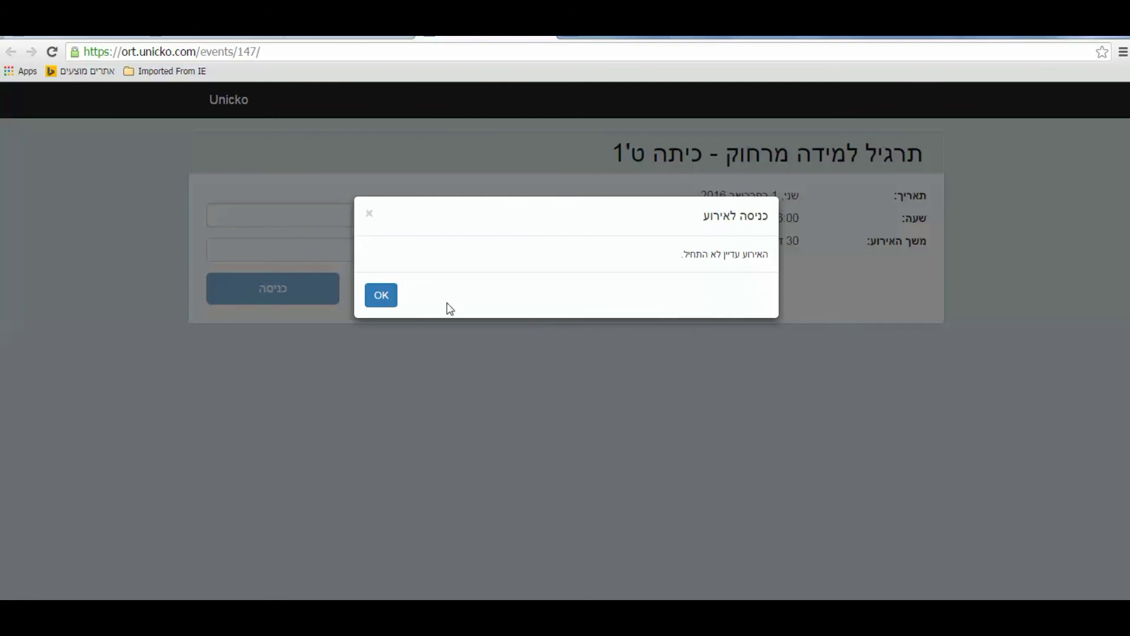
{"action": "left_click", "coordinate": [382, 296]}
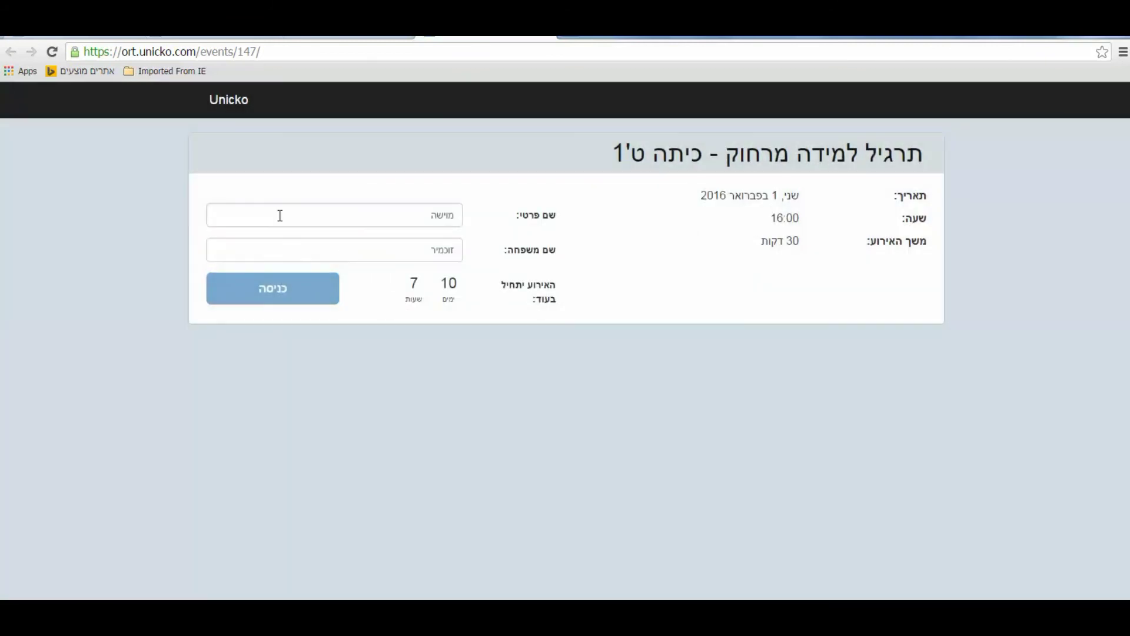
{"action": "left_click", "coordinate": [82, 38]}
Switch to the event's virtual room tab (rooms/906)
{"action": "left_click", "coordinate": [168, 37]}
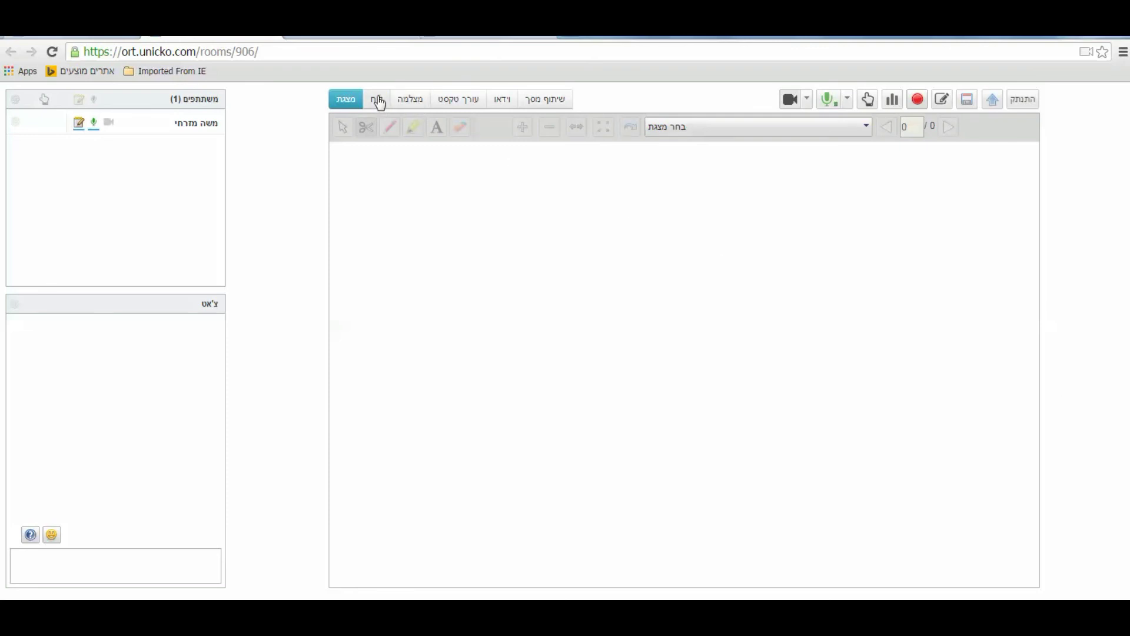
{"action": "left_click", "coordinate": [858, 130]}
{"action": "left_click", "coordinate": [858, 129]}
Upload the presentation file מצגת מצטיינים אורט into the room
{"action": "left_click", "coordinate": [993, 101]}
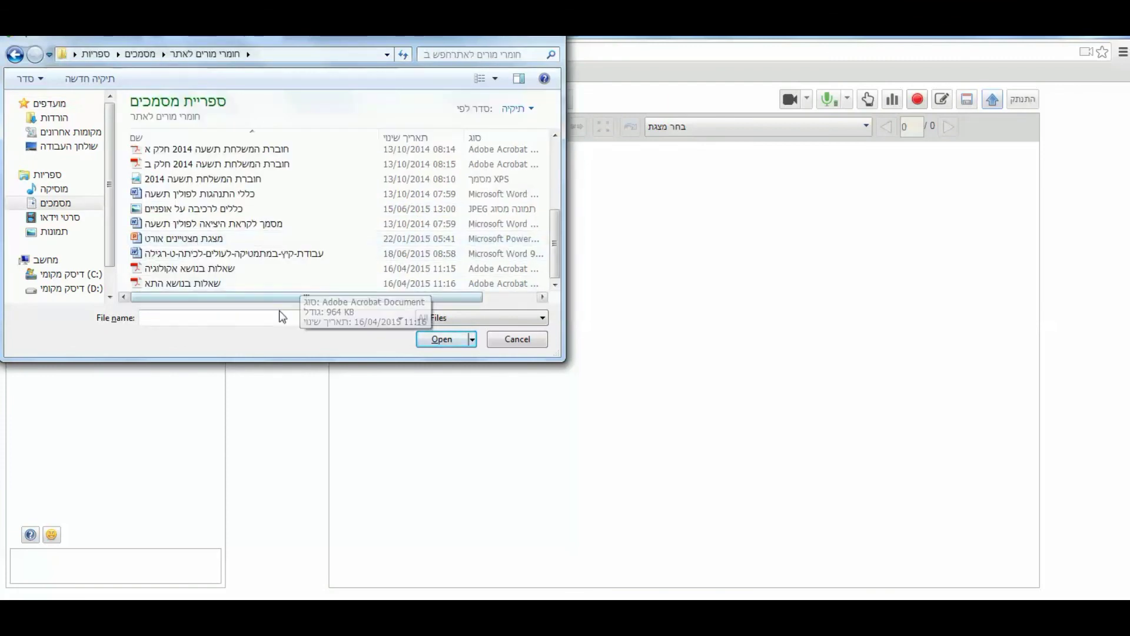
{"action": "double_click", "coordinate": [184, 240]}
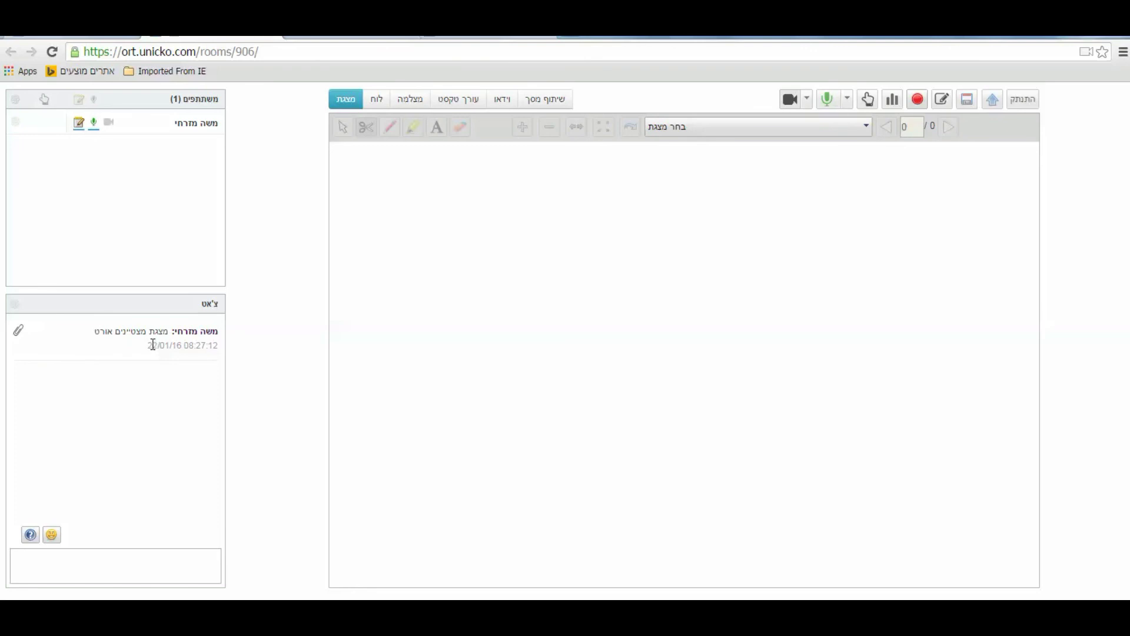
Show the 'מצגת מצטיינים אורט' presentation and advance it to slide 3 of 6
{"action": "left_click", "coordinate": [861, 128]}
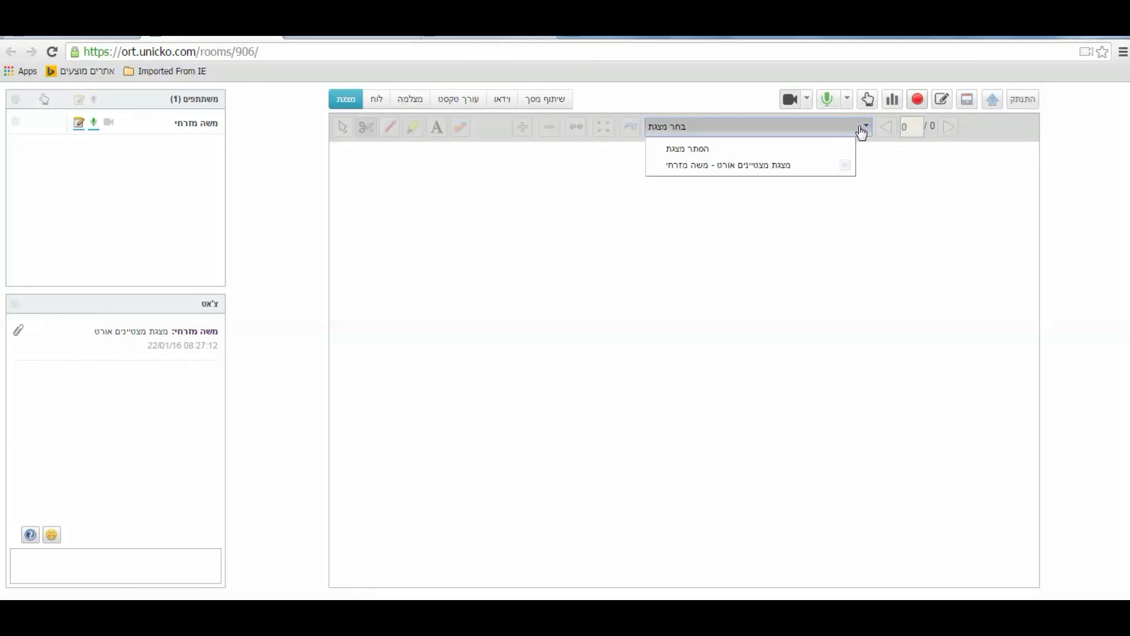
{"action": "left_click", "coordinate": [776, 170]}
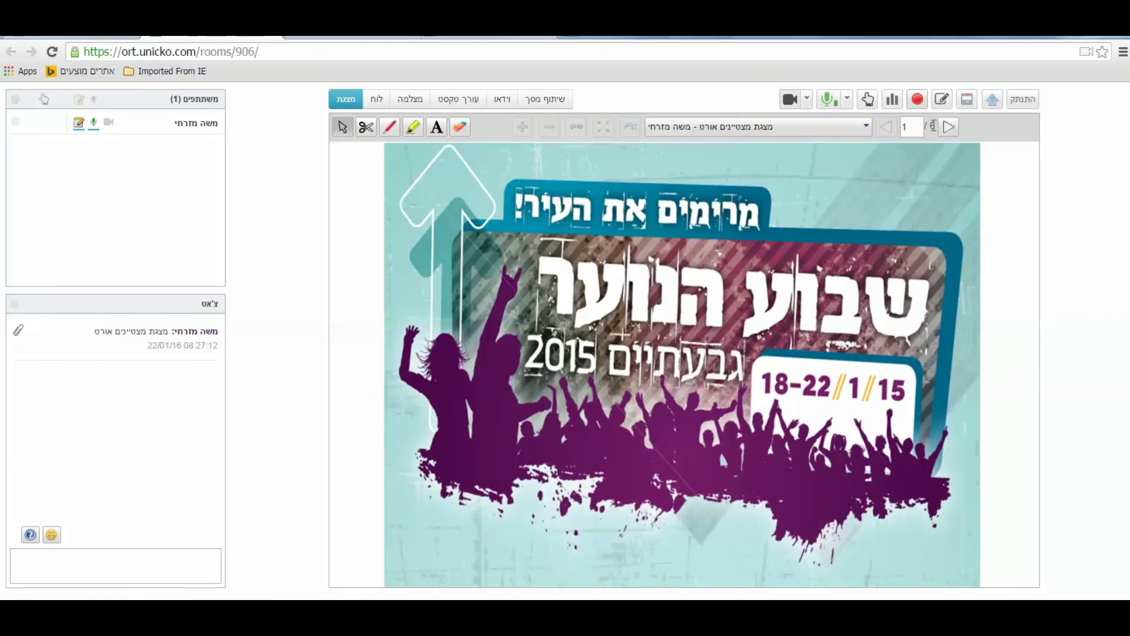
{"action": "left_click", "coordinate": [949, 127]}
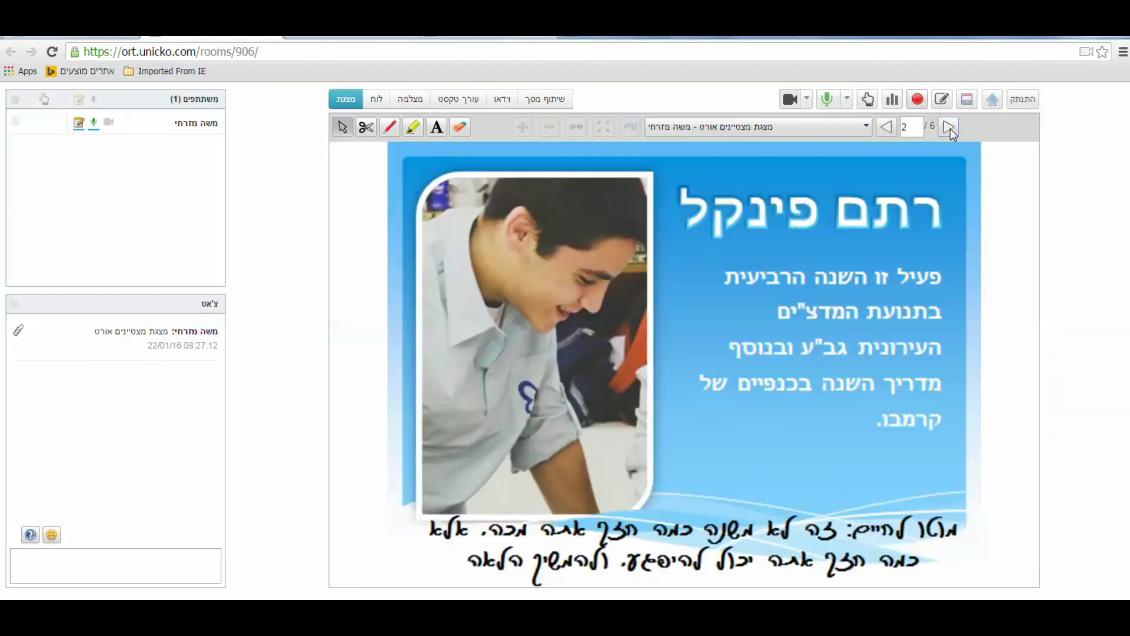
{"action": "left_click", "coordinate": [949, 127]}
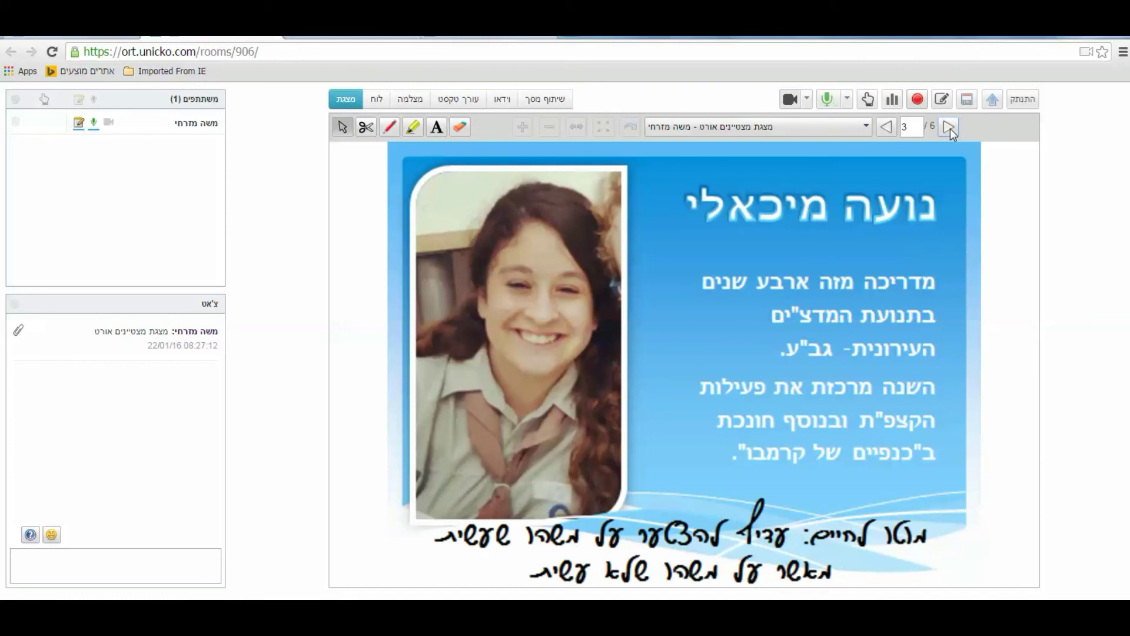
Circle the slide 3 title with the green highlighter, then erase the red pen scribble
{"action": "left_click", "coordinate": [413, 126]}
{"action": "left_click_drag", "start_coordinate": [683, 186], "coordinate": [863, 175]}
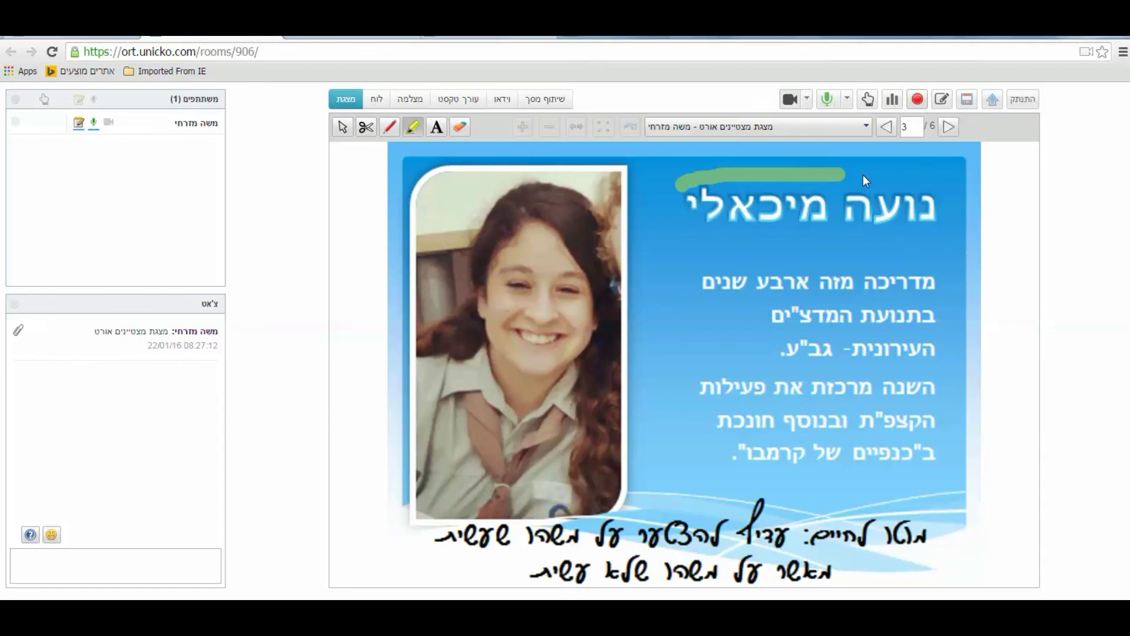
{"action": "left_click_drag", "start_coordinate": [871, 237], "coordinate": [663, 211]}
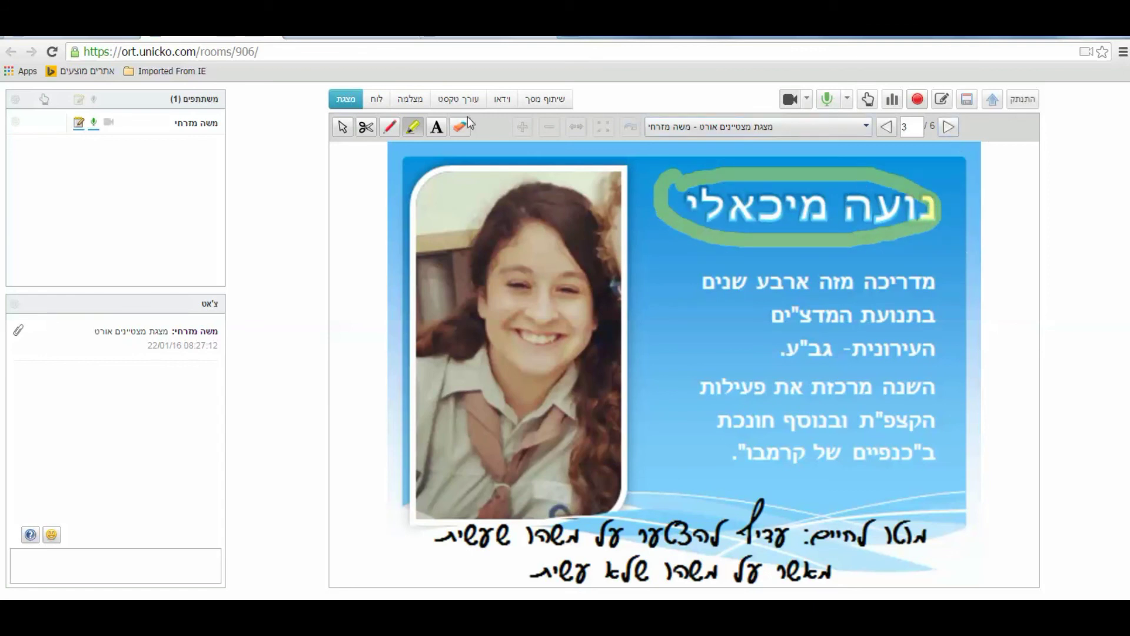
{"action": "left_click", "coordinate": [389, 126]}
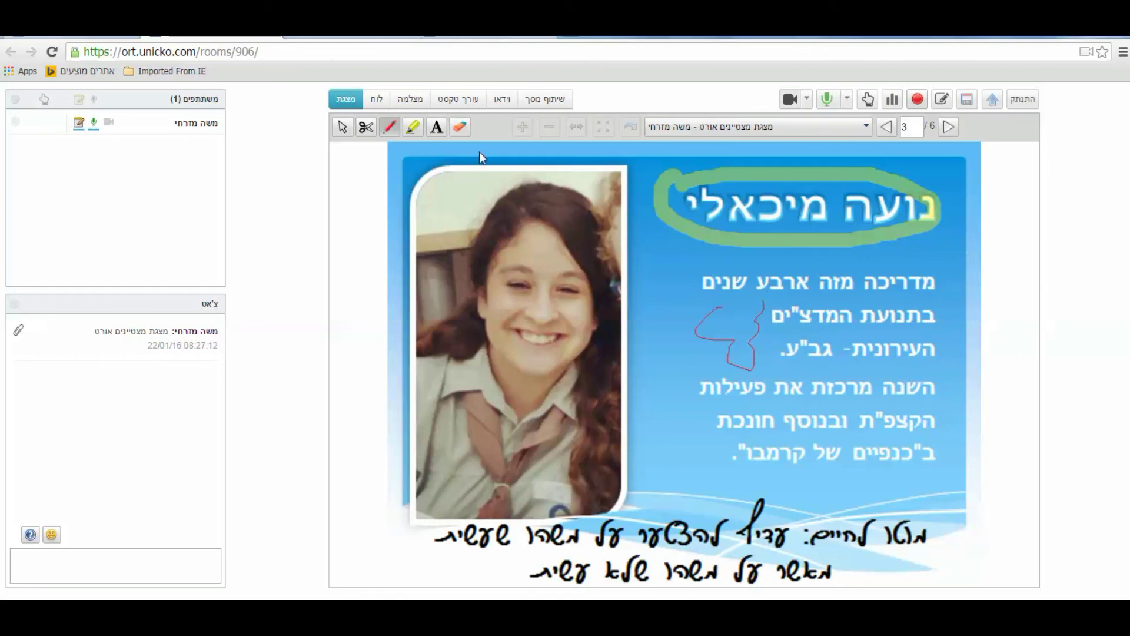
{"action": "left_click", "coordinate": [461, 129]}
{"action": "left_click", "coordinate": [710, 302]}
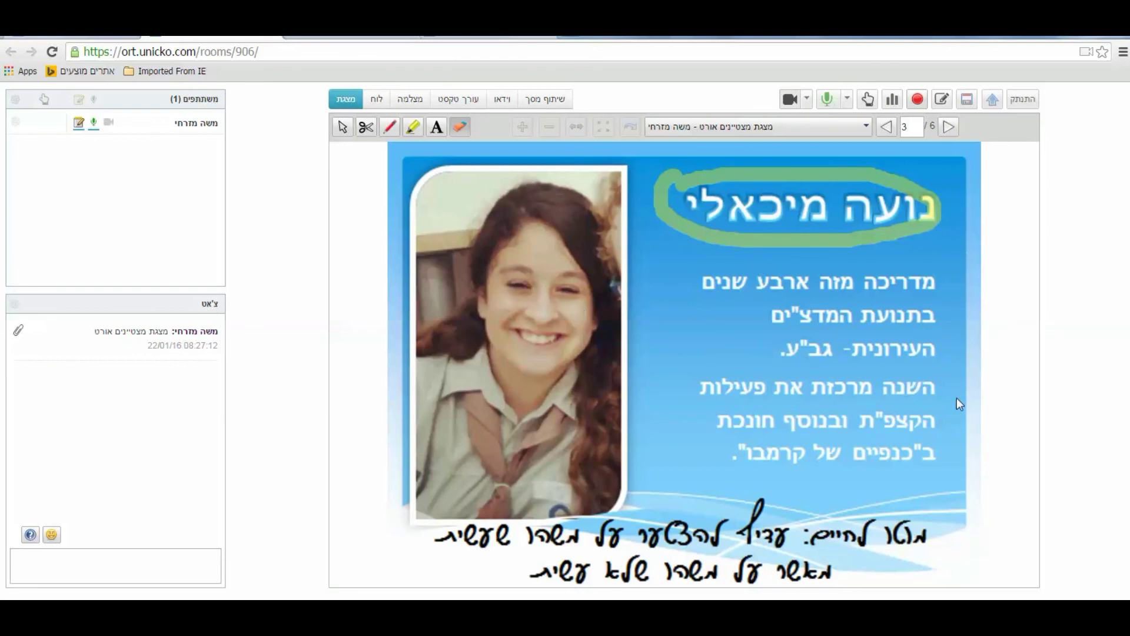
Hide the presentation so the presentation area is empty
{"action": "left_click", "coordinate": [919, 100]}
{"action": "left_click", "coordinate": [865, 128]}
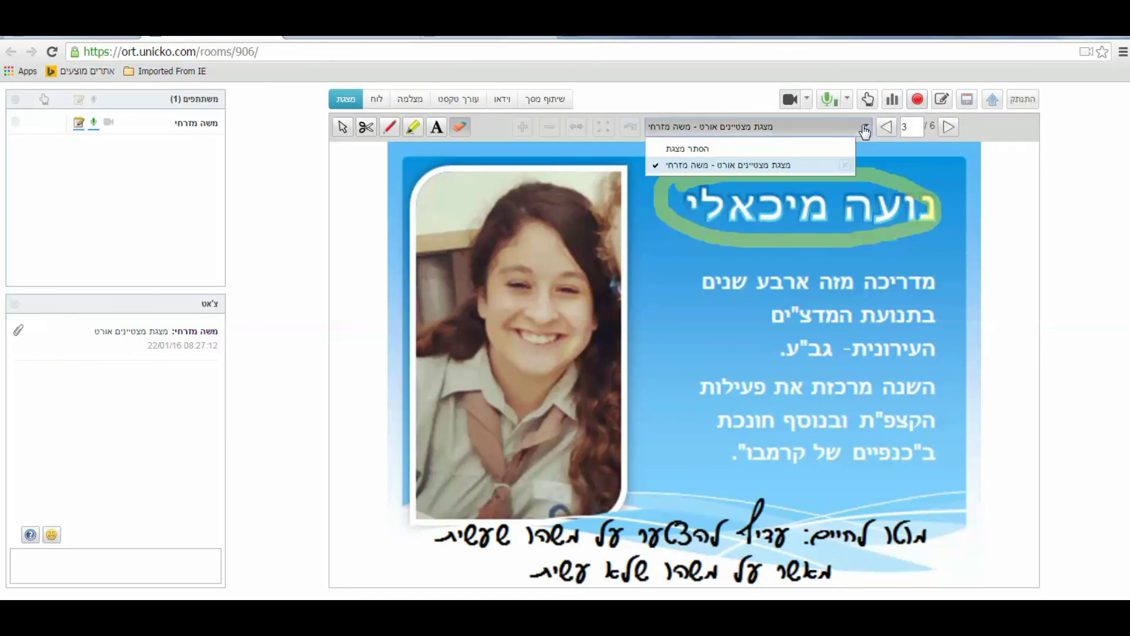
{"action": "left_click", "coordinate": [838, 149]}
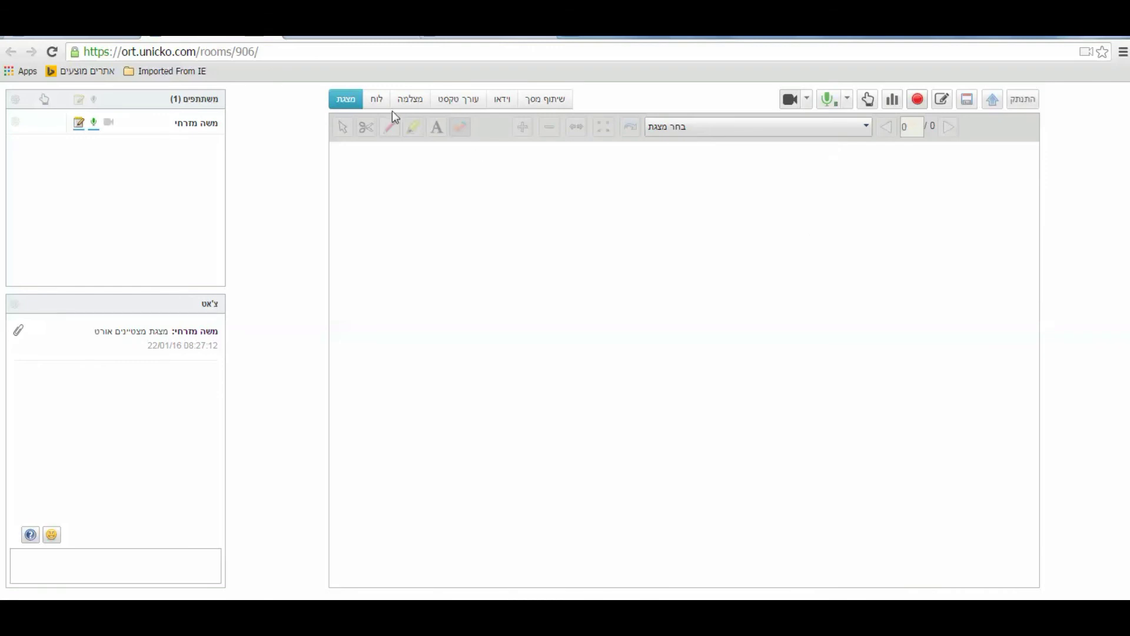
On the whiteboard draw a red pen line, black marker line and blue marker curve, then show the camera panel
{"action": "left_click", "coordinate": [378, 103]}
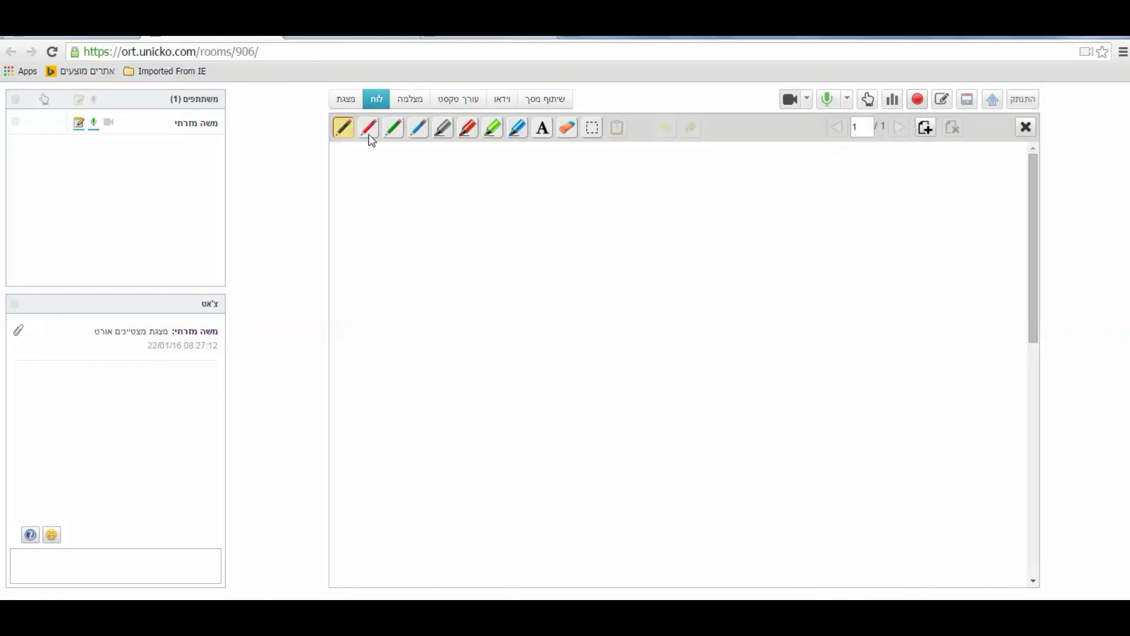
{"action": "left_click", "coordinate": [370, 132]}
{"action": "mouse_move", "coordinate": [574, 208]}
{"action": "left_mouse_down"}
{"action": "mouse_move", "coordinate": [709, 290]}
{"action": "mouse_move", "coordinate": [705, 274]}
{"action": "mouse_move", "coordinate": [576, 281]}
{"action": "left_mouse_up"}
{"action": "left_click", "coordinate": [442, 128]}
{"action": "mouse_move", "coordinate": [431, 169]}
{"action": "left_mouse_down"}
{"action": "mouse_move", "coordinate": [462, 262]}
{"action": "mouse_move", "coordinate": [535, 309]}
{"action": "mouse_move", "coordinate": [543, 212]}
{"action": "left_mouse_up"}
{"action": "left_click", "coordinate": [518, 127]}
{"action": "mouse_move", "coordinate": [697, 183]}
{"action": "left_mouse_down"}
{"action": "mouse_move", "coordinate": [654, 213]}
{"action": "mouse_move", "coordinate": [816, 264]}
{"action": "mouse_move", "coordinate": [842, 465]}
{"action": "mouse_move", "coordinate": [626, 386]}
{"action": "mouse_move", "coordinate": [679, 372]}
{"action": "left_mouse_up"}
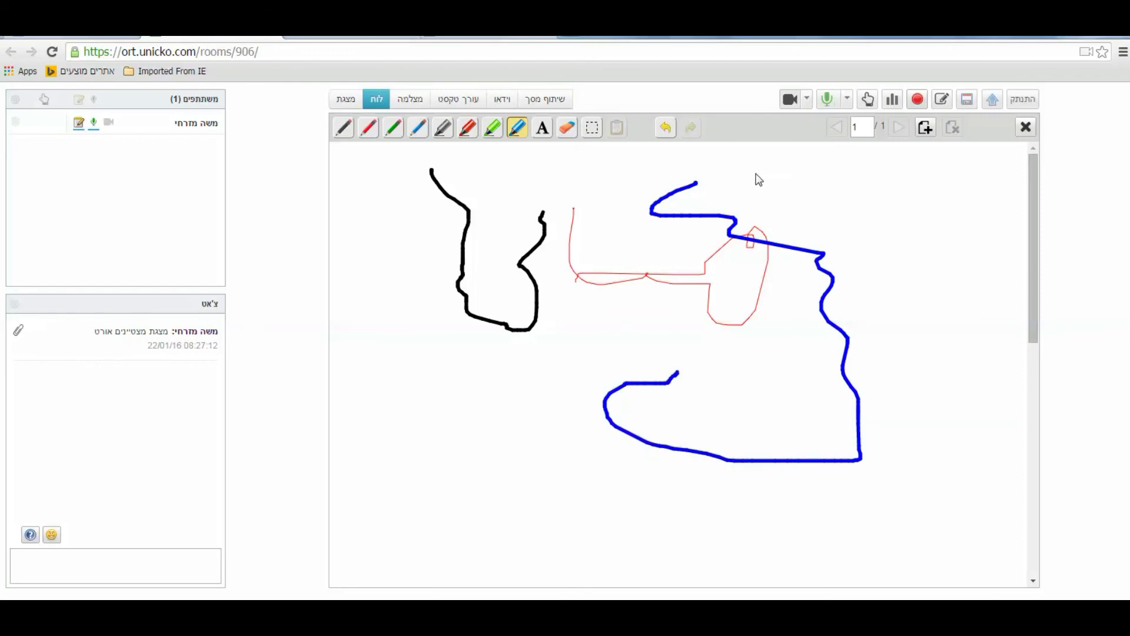
{"action": "left_click", "coordinate": [415, 106]}
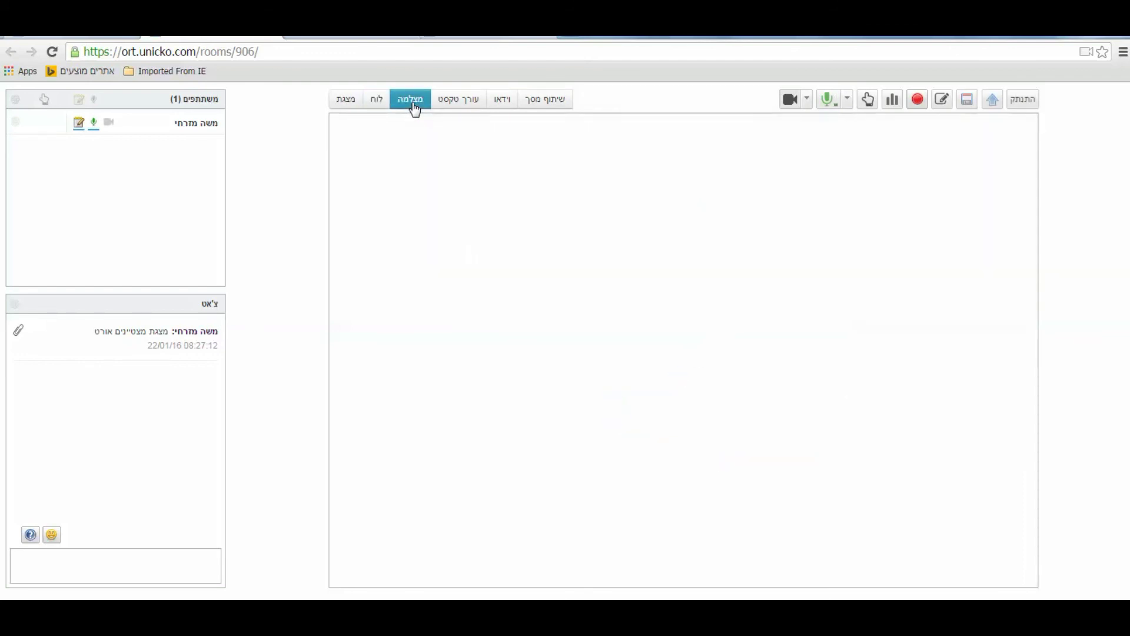
Type two lines of sample Hebrew text in the shared text editor and send a chat message
{"action": "left_click", "coordinate": [455, 108]}
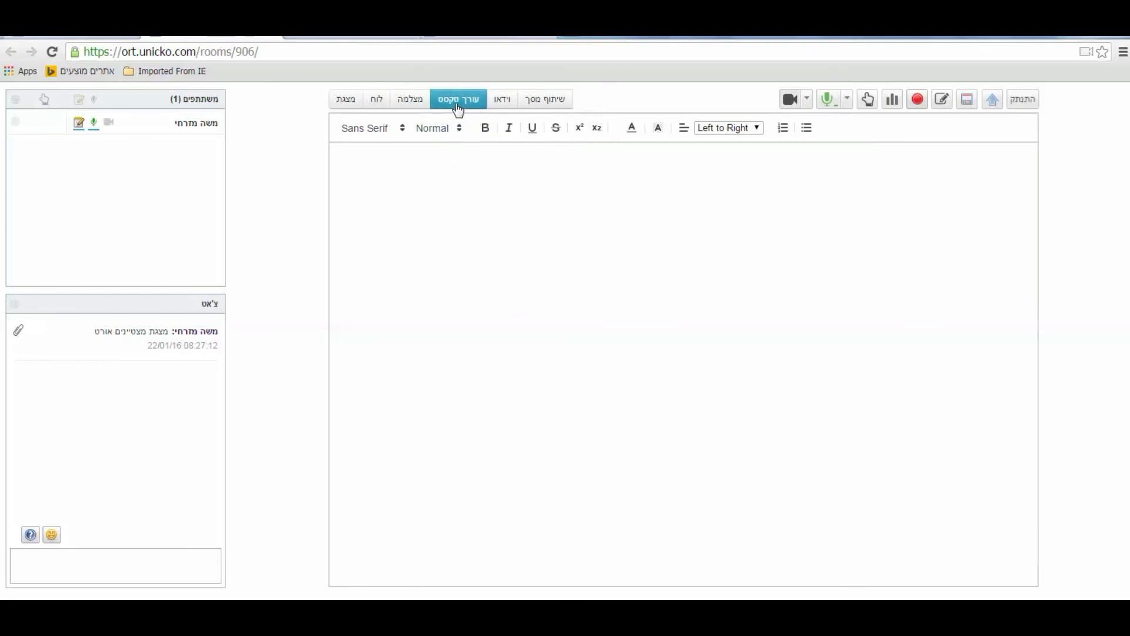
{"action": "type", "text": "מקדגנהעחקהקדח'ע "}
{"action": "type", "text": "פהח'קרחעפם"}
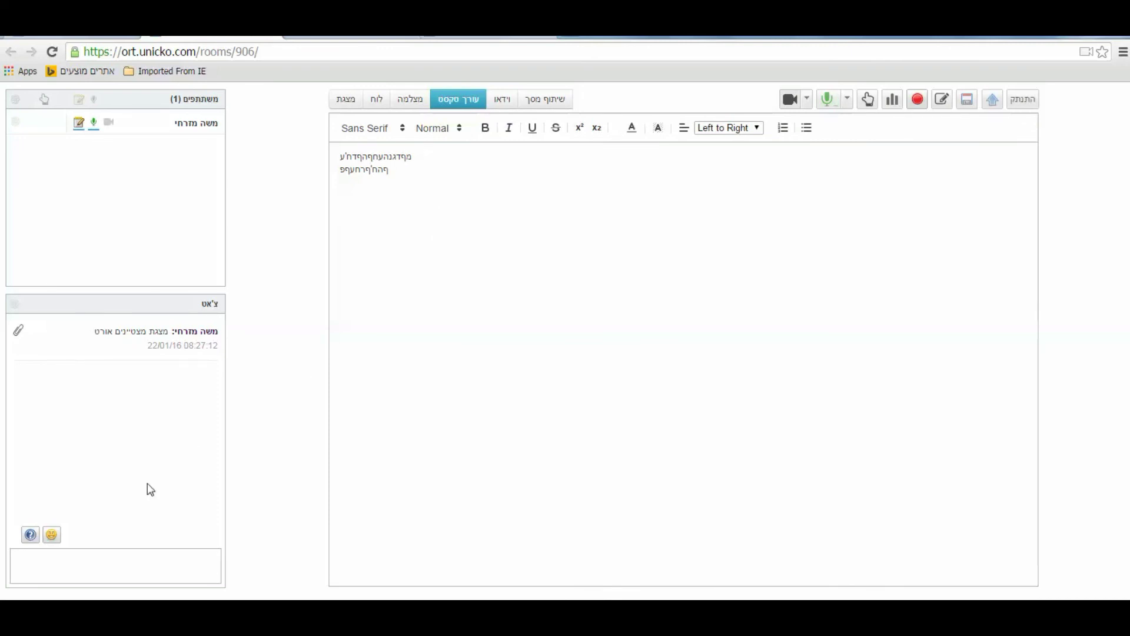
{"action": "left_click", "coordinate": [148, 560]}
{"action": "type", "text": "'עףחף'ח'רחפ"}
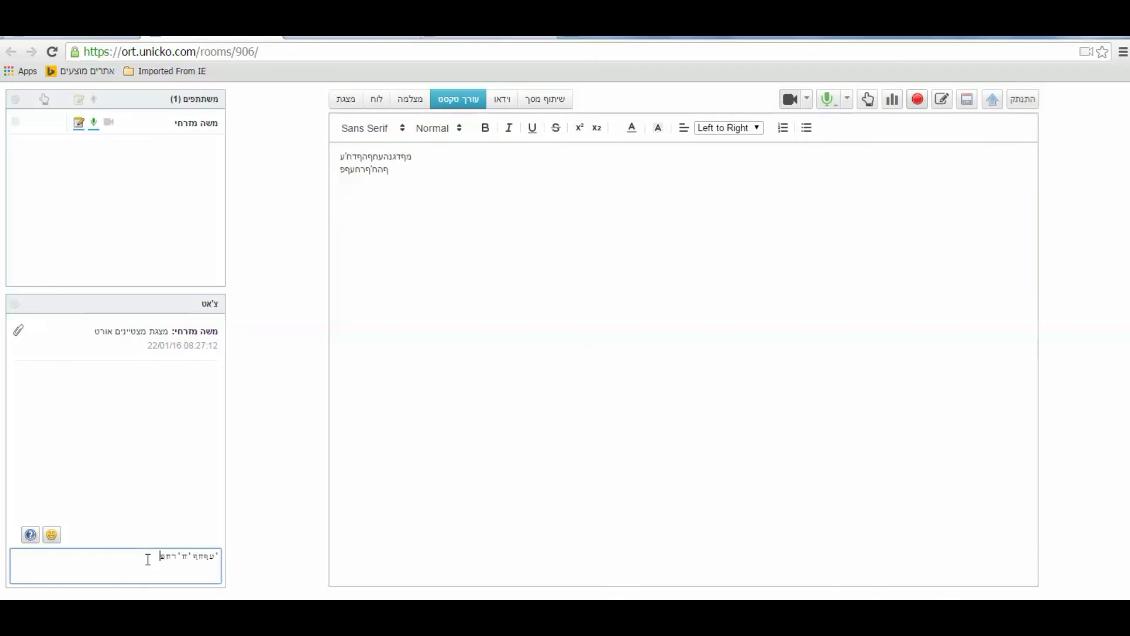
{"action": "key", "text": "Return"}
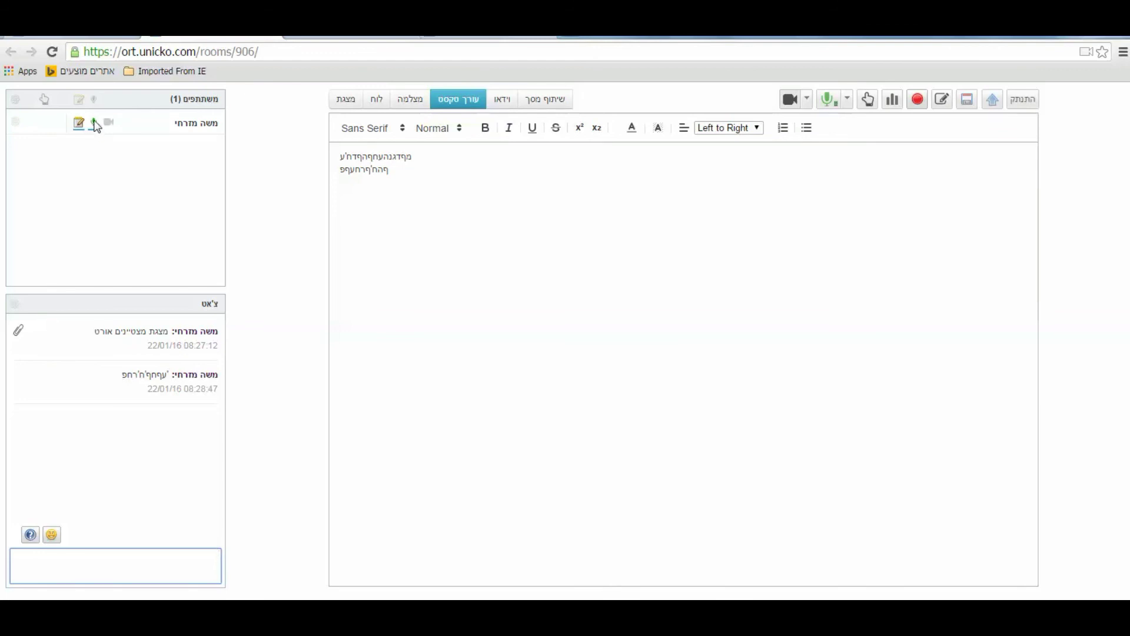
{"action": "left_click", "coordinate": [108, 122]}
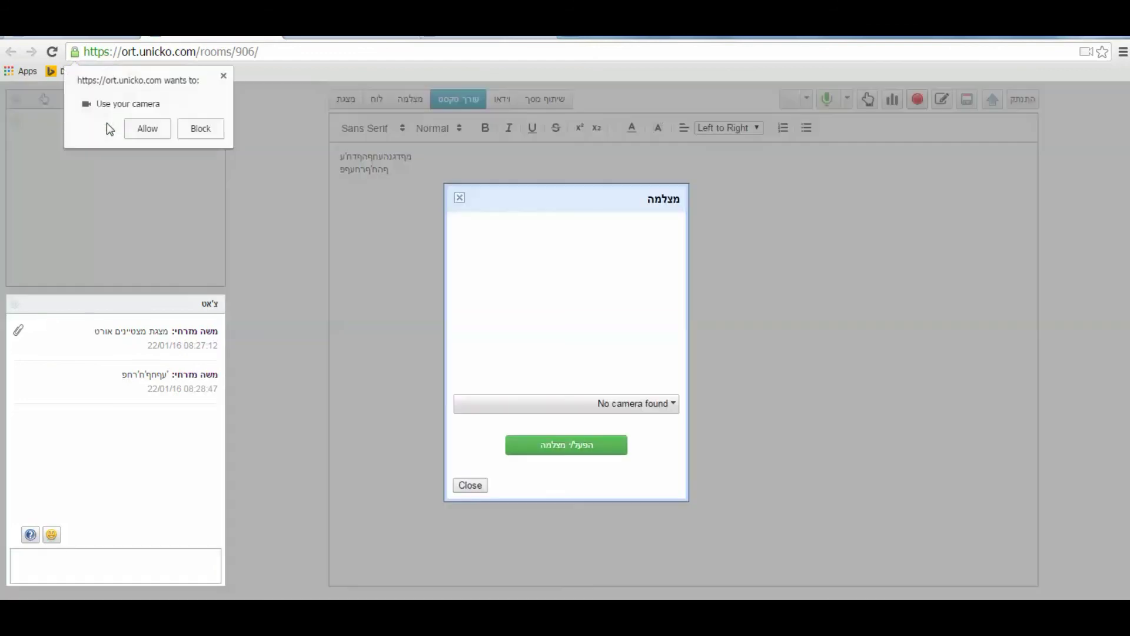
{"action": "left_click", "coordinate": [224, 76]}
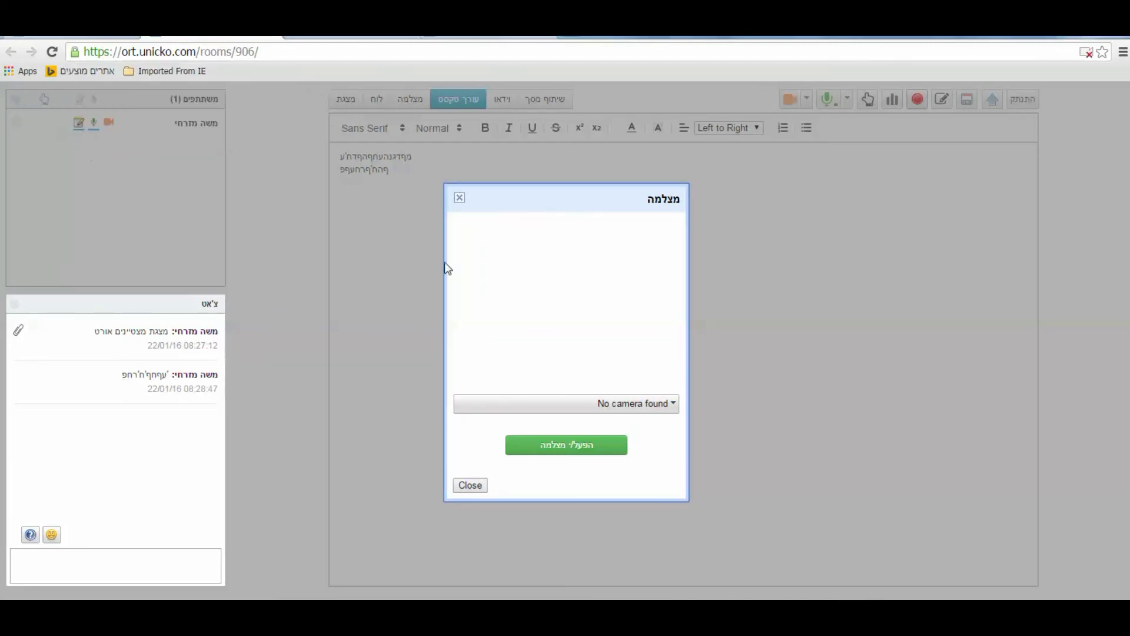
{"action": "left_click", "coordinate": [461, 198]}
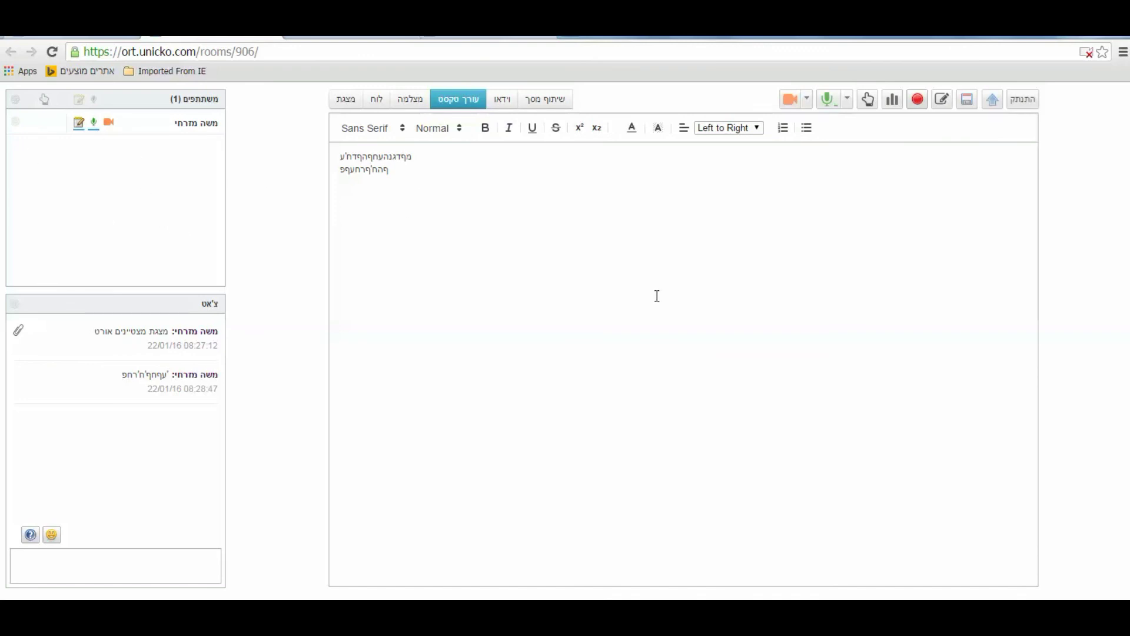
{"action": "left_click", "coordinate": [869, 102]}
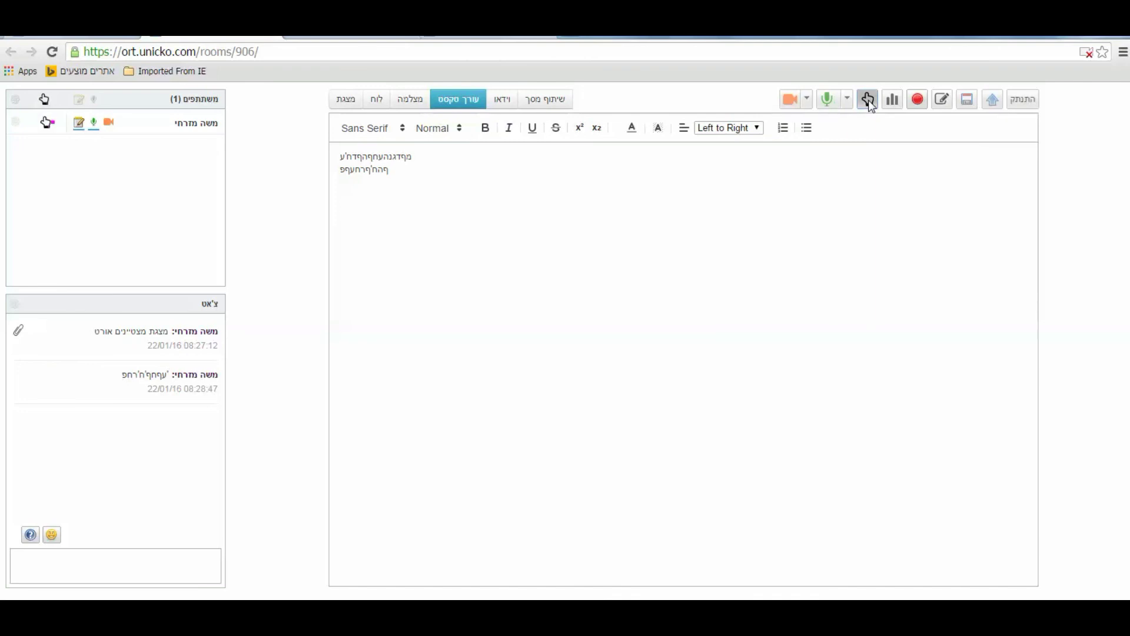
{"action": "left_click", "coordinate": [49, 123]}
Open the room's video area, copy the YouTube video's URL, and return to the Unicko tab
{"action": "left_click", "coordinate": [501, 102]}
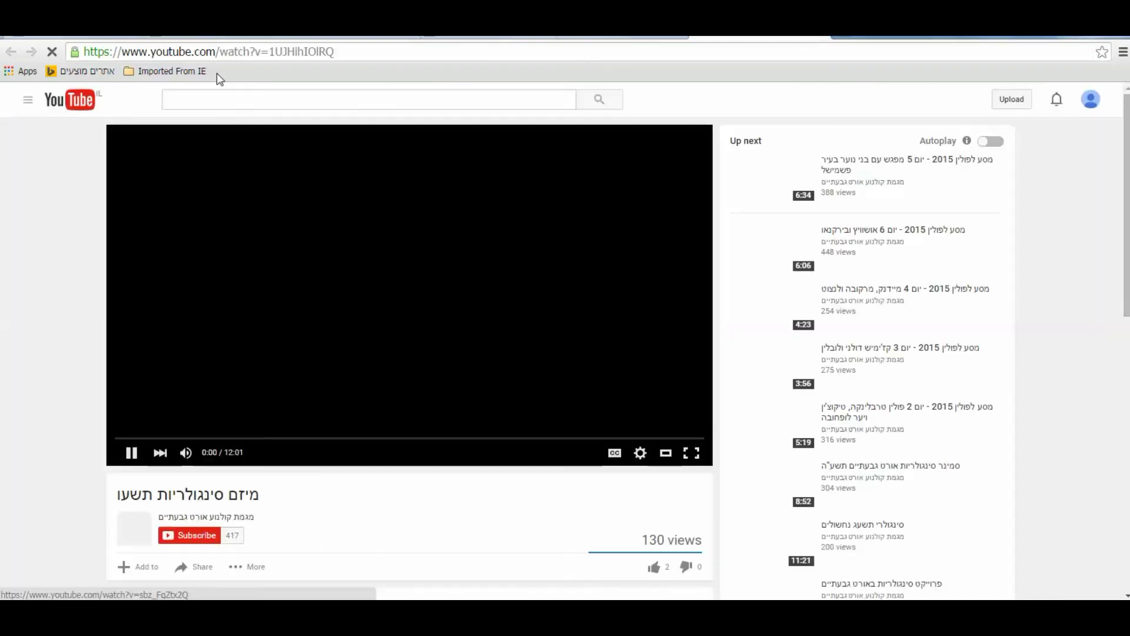
{"action": "left_click", "coordinate": [216, 51]}
{"action": "key", "text": "ctrl+c"}
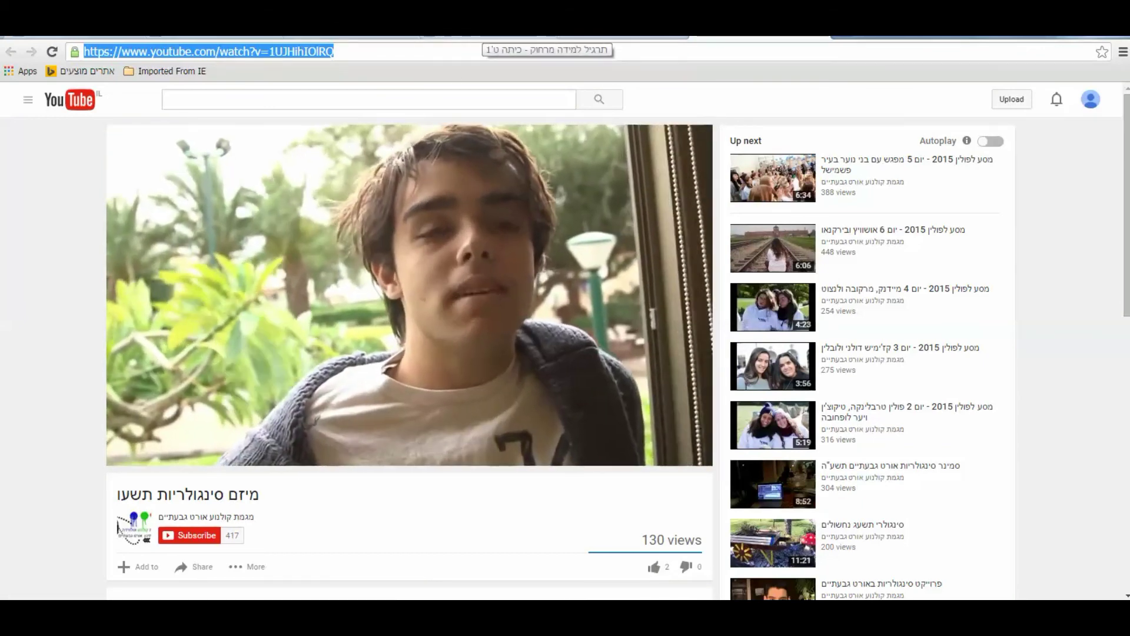
{"action": "left_click", "coordinate": [489, 37]}
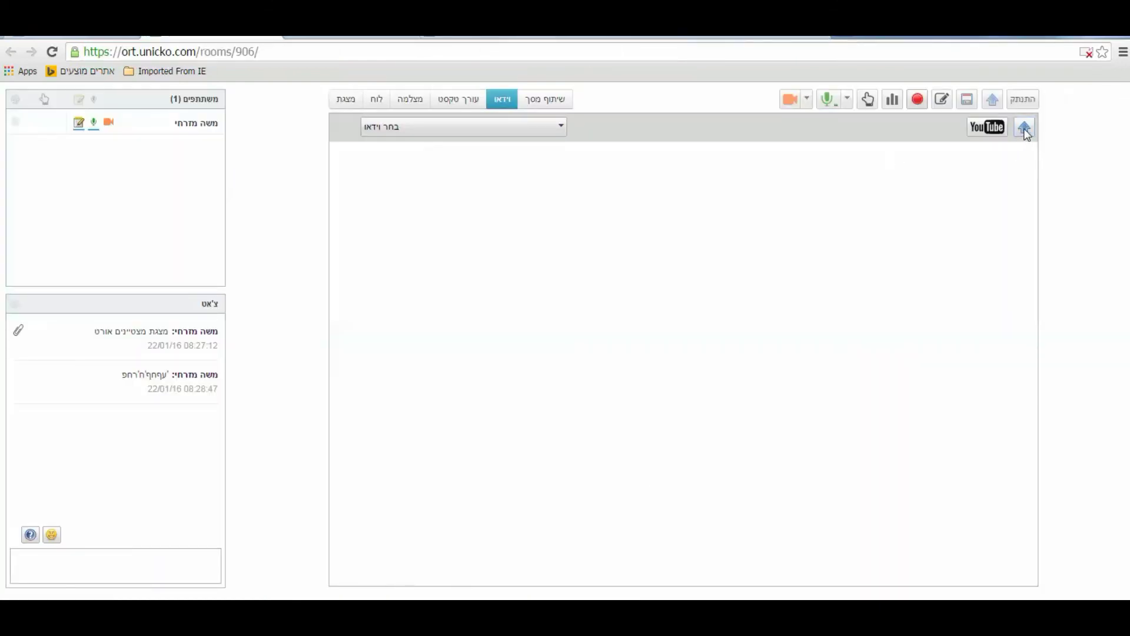
Add the YouTube video מיזם סינגולריות תשעו to the room by pasting its URL
{"action": "left_click", "coordinate": [988, 126]}
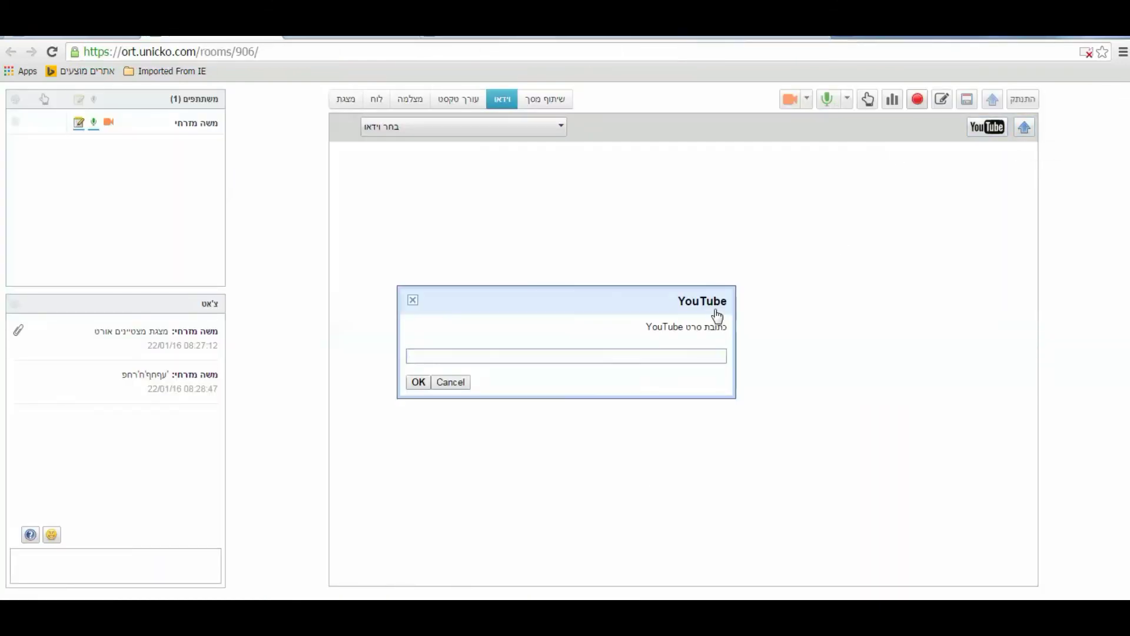
{"action": "key", "text": "ctrl+v"}
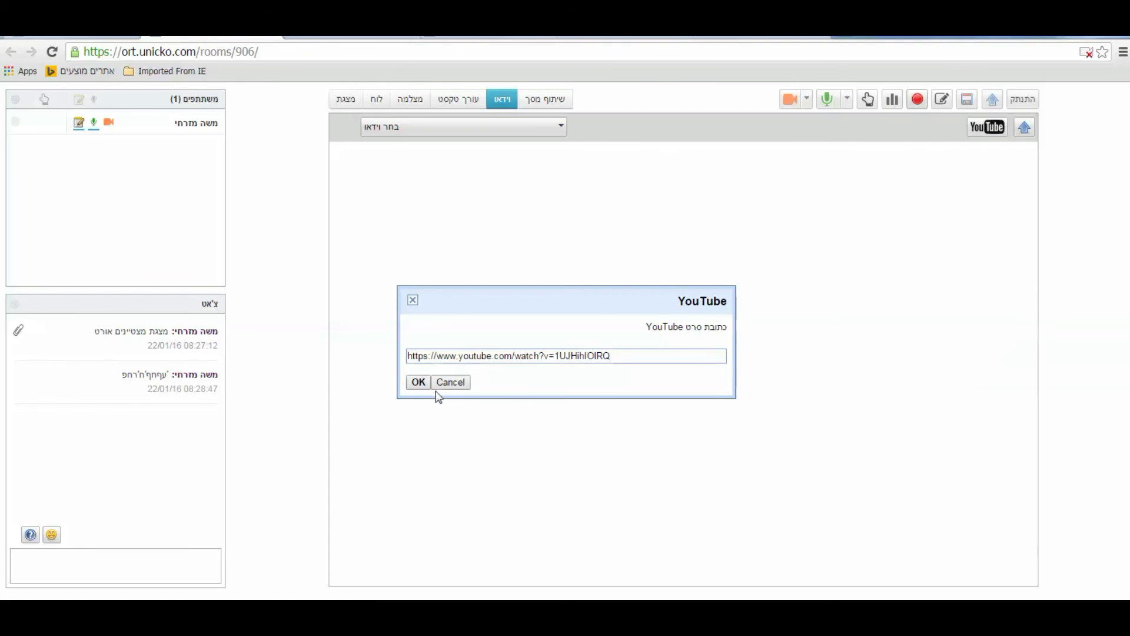
{"action": "left_click", "coordinate": [418, 382]}
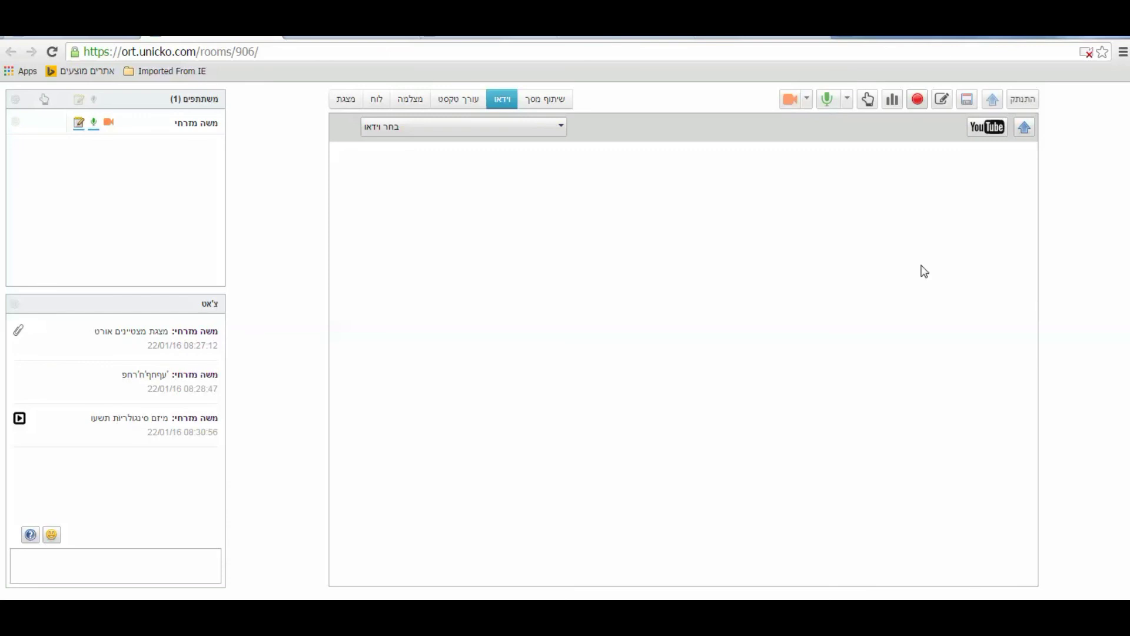
{"action": "left_click", "coordinate": [558, 128]}
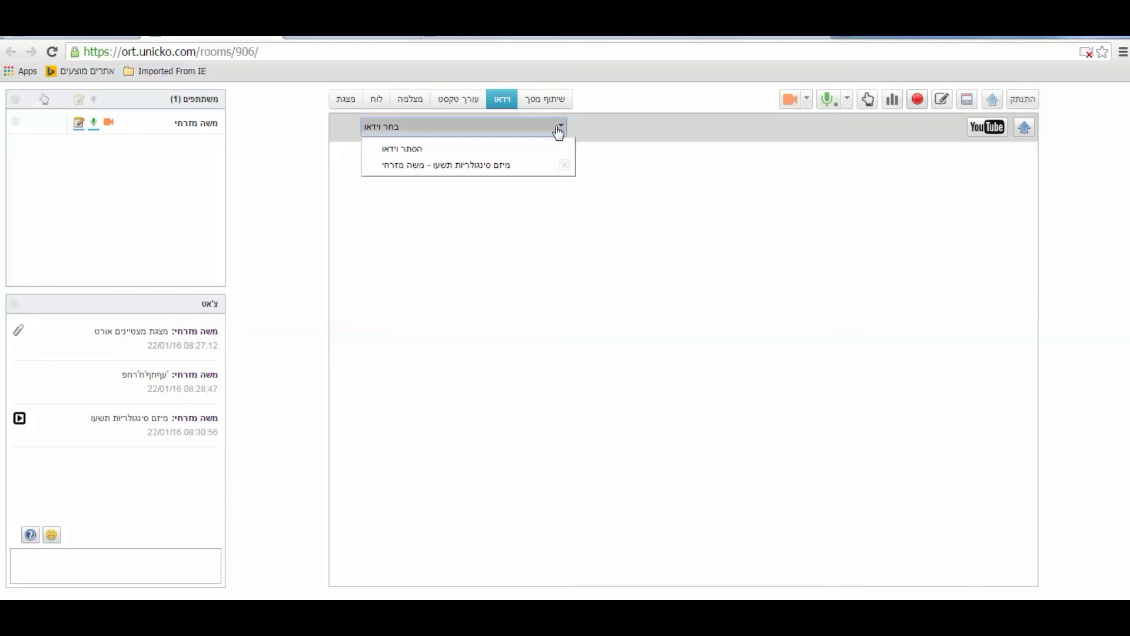
Play the מיזם סינגולריות תשעו video, raise its volume, seek to about 03:03, pause, then hide it
{"action": "left_click", "coordinate": [521, 167]}
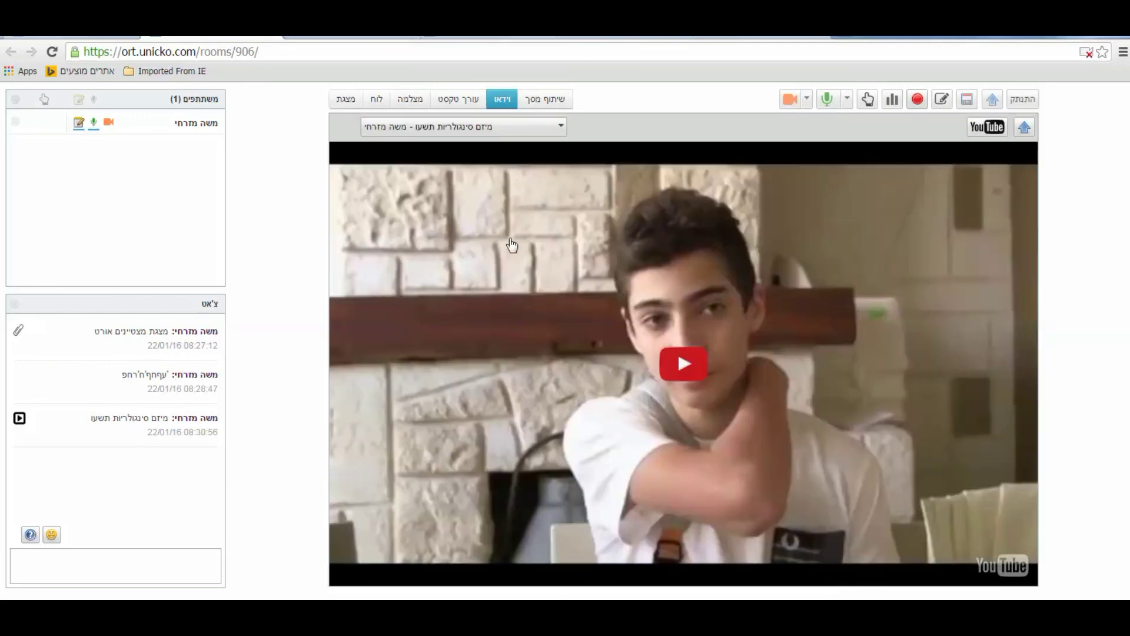
{"action": "left_click", "coordinate": [684, 363]}
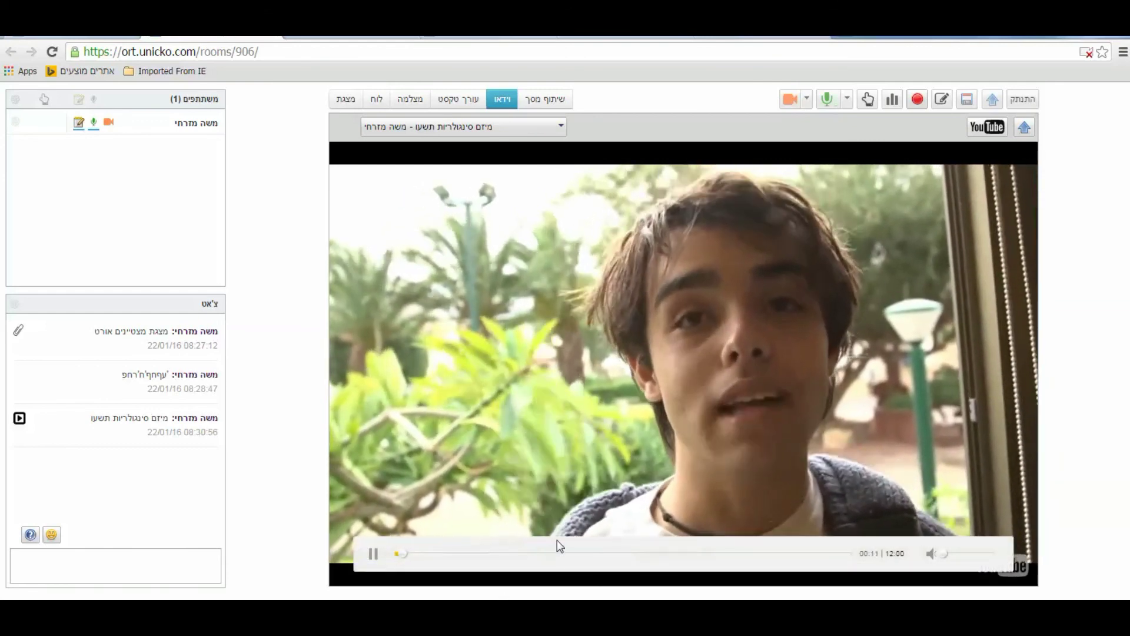
{"action": "left_click", "coordinate": [969, 559]}
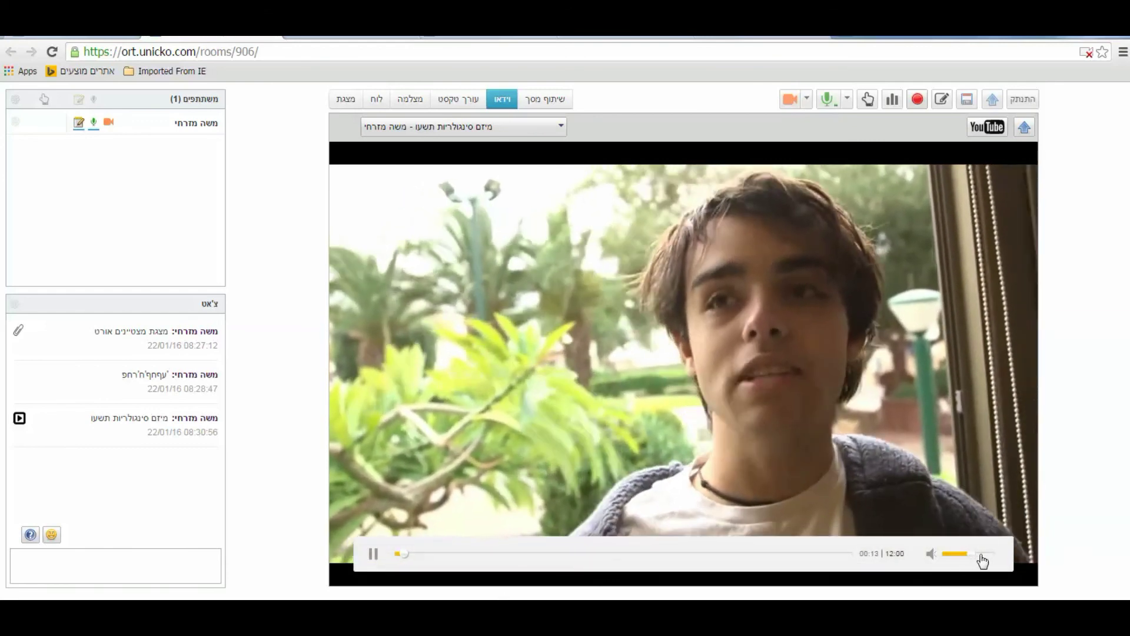
{"action": "left_click", "coordinate": [982, 556]}
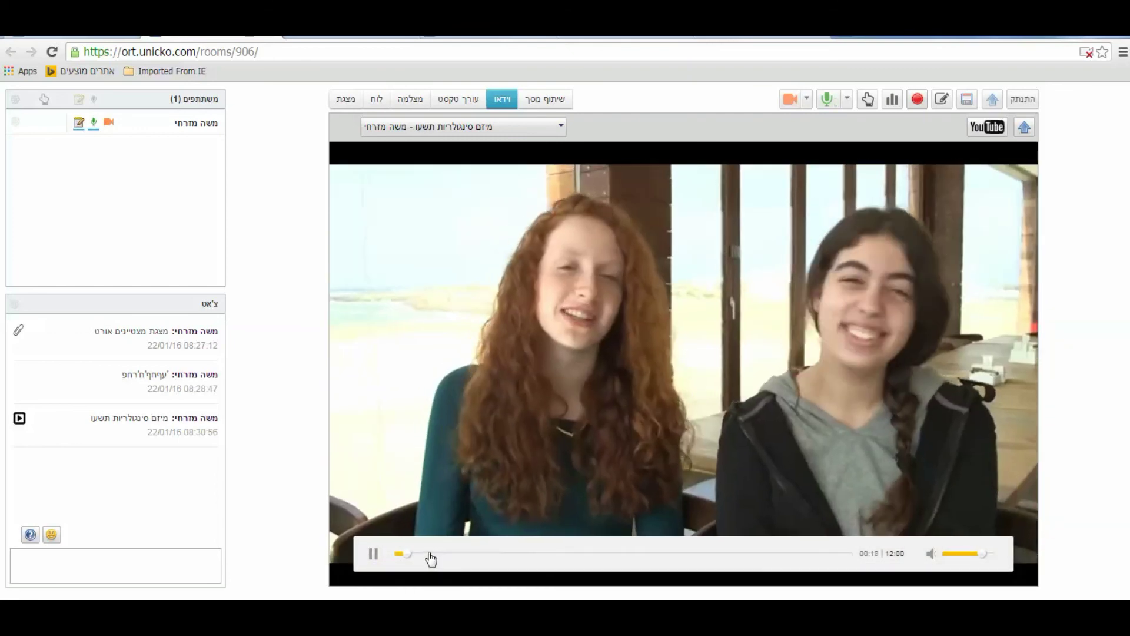
{"action": "left_click", "coordinate": [431, 555]}
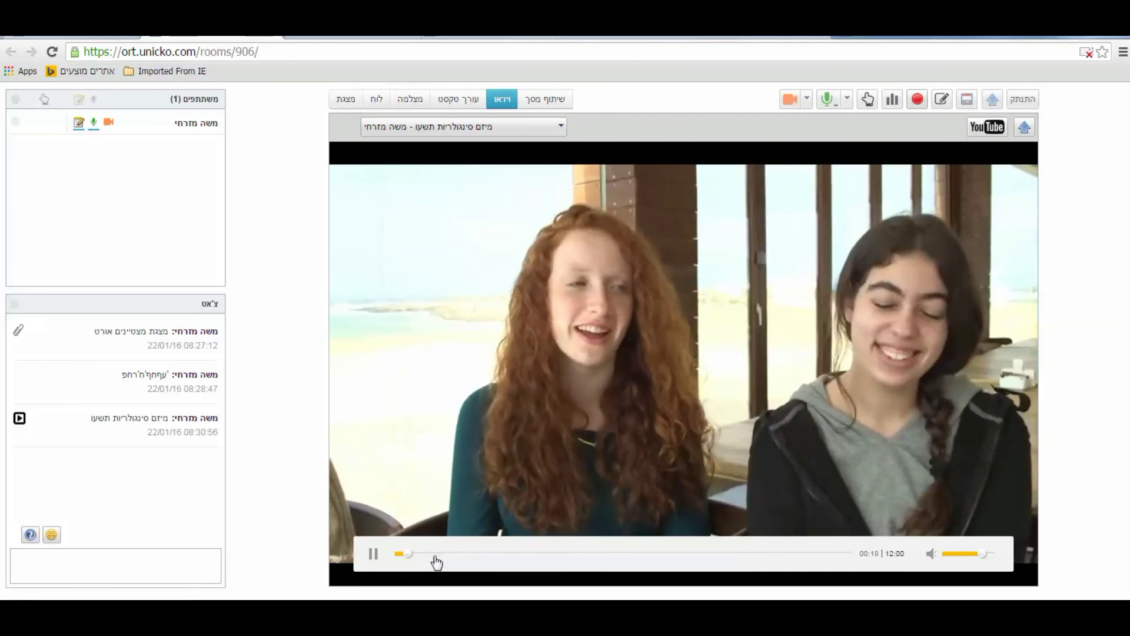
{"action": "left_click", "coordinate": [512, 556]}
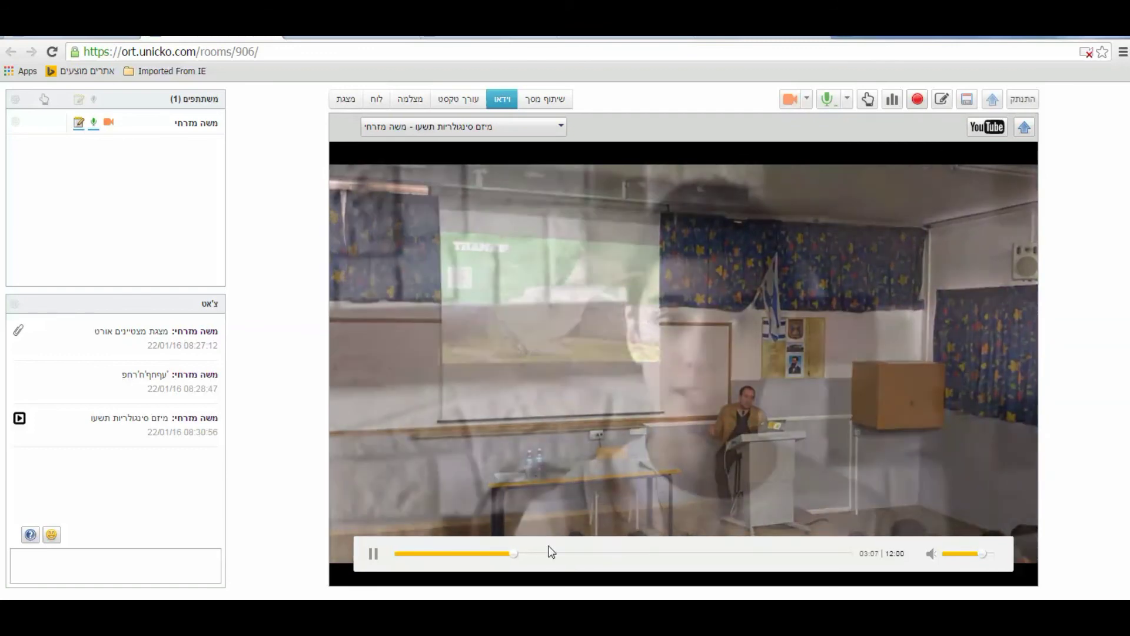
{"action": "left_click", "coordinate": [373, 554]}
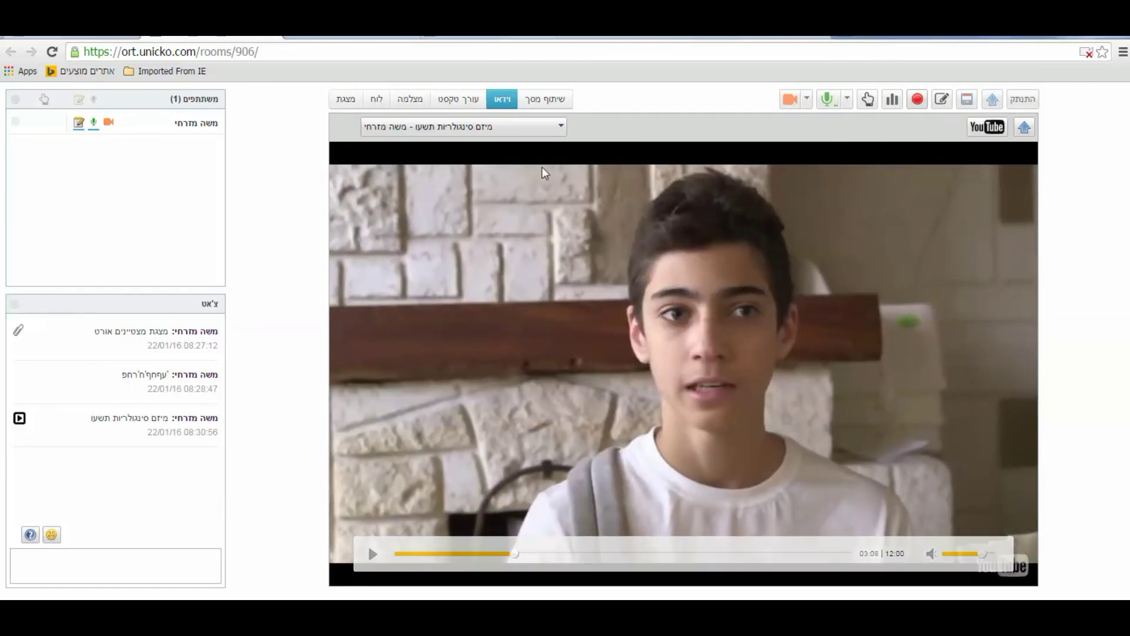
{"action": "left_click", "coordinate": [560, 126]}
{"action": "left_click", "coordinate": [526, 153]}
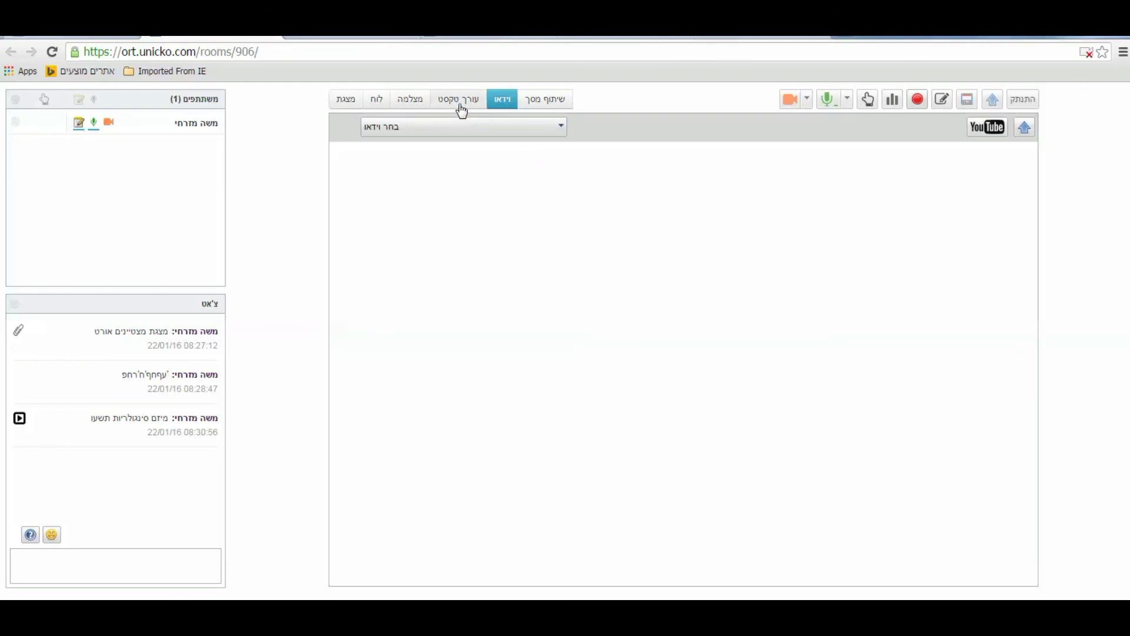
Return to the whiteboard with its red, black and blue drawings, then disconnect from the room
{"action": "left_click", "coordinate": [376, 100]}
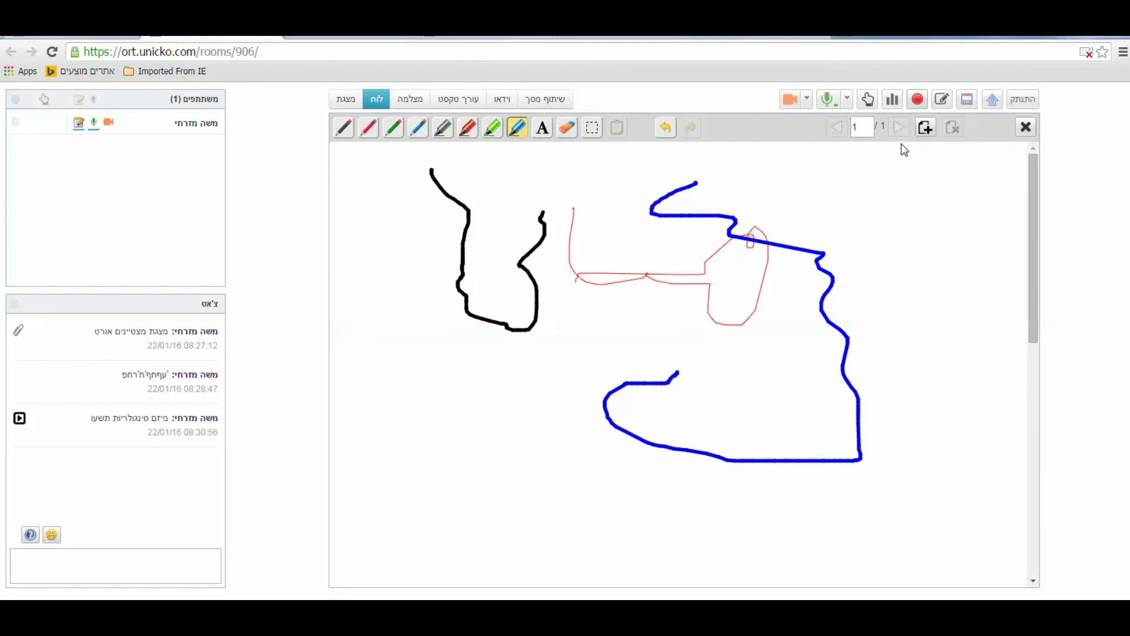
{"action": "left_click", "coordinate": [1022, 103]}
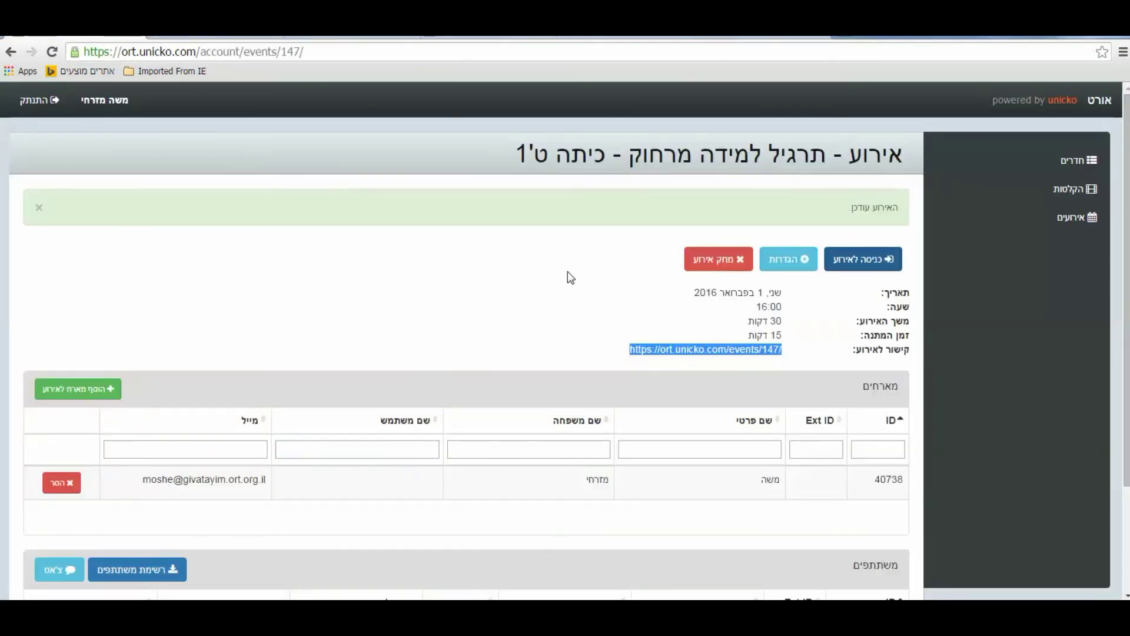
{"action": "scroll", "coordinate": [555, 283], "scroll_direction": "down", "scroll_amount": 3}
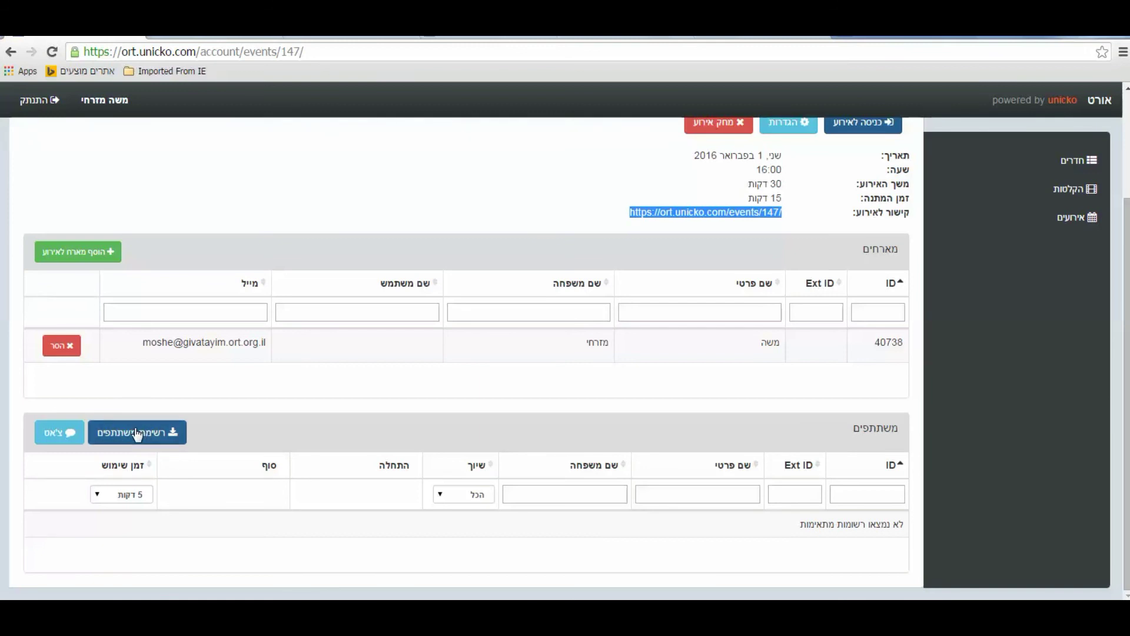
{"action": "scroll", "coordinate": [430, 443], "scroll_direction": "up", "scroll_amount": 3}
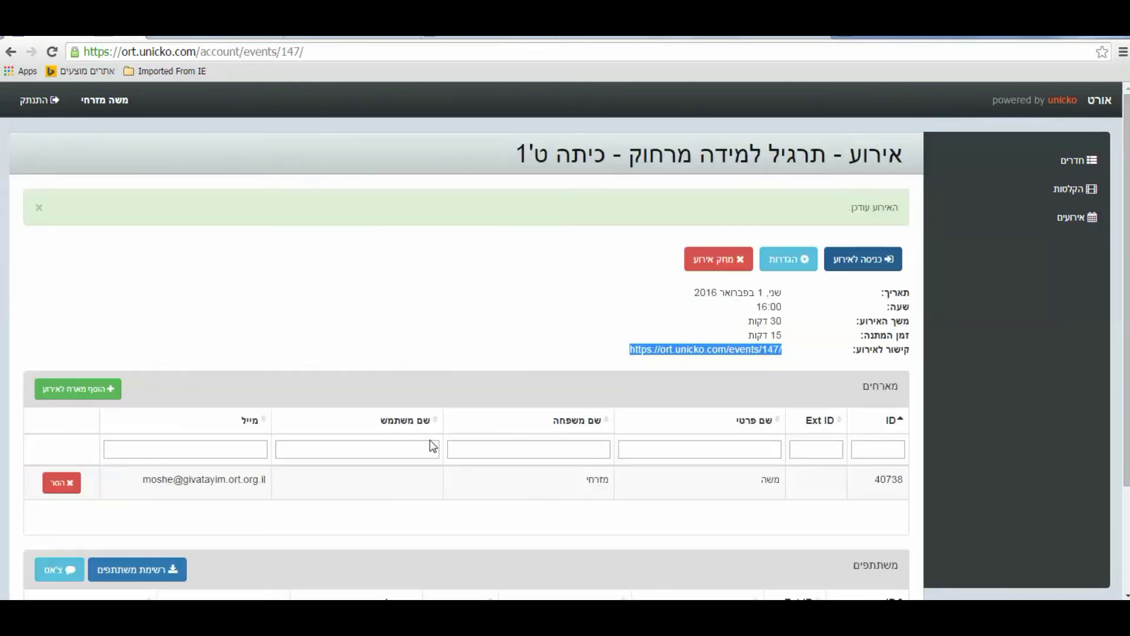
{"action": "scroll", "coordinate": [753, 422], "scroll_direction": "down", "scroll_amount": 1}
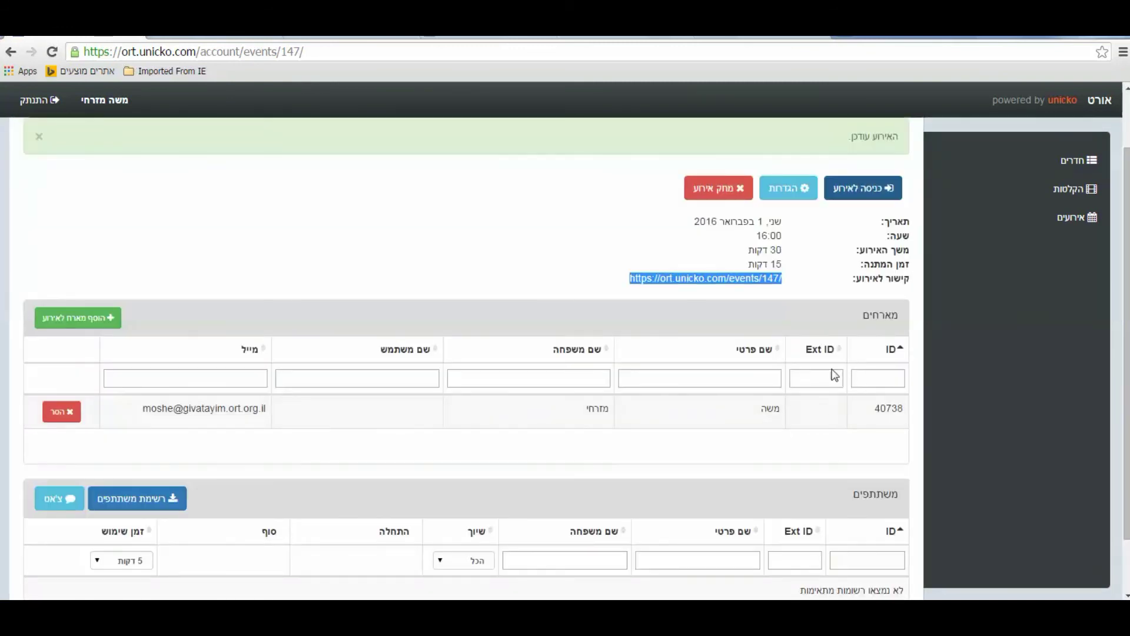